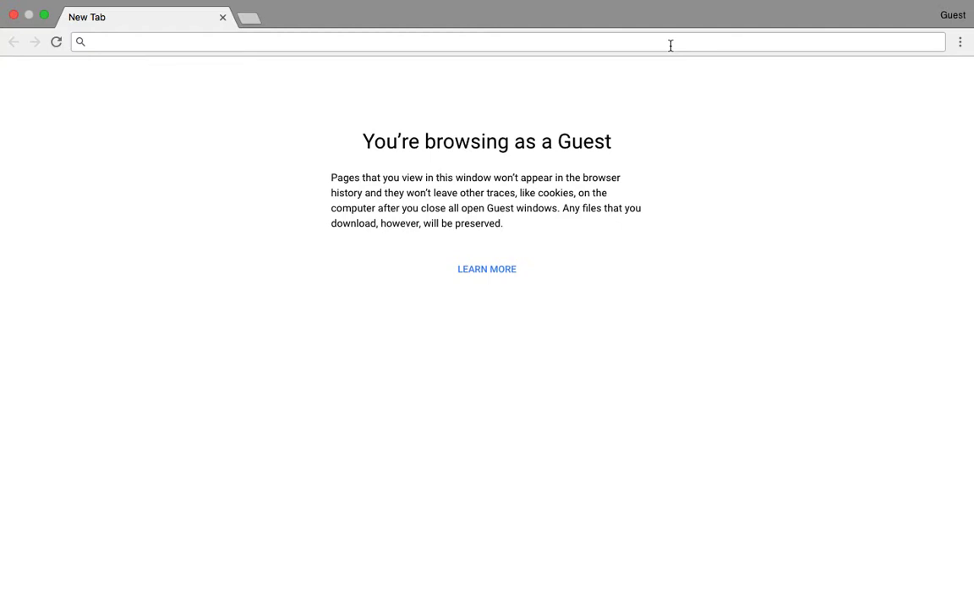
click(670, 45)
text(https://www.thexifer.net/)
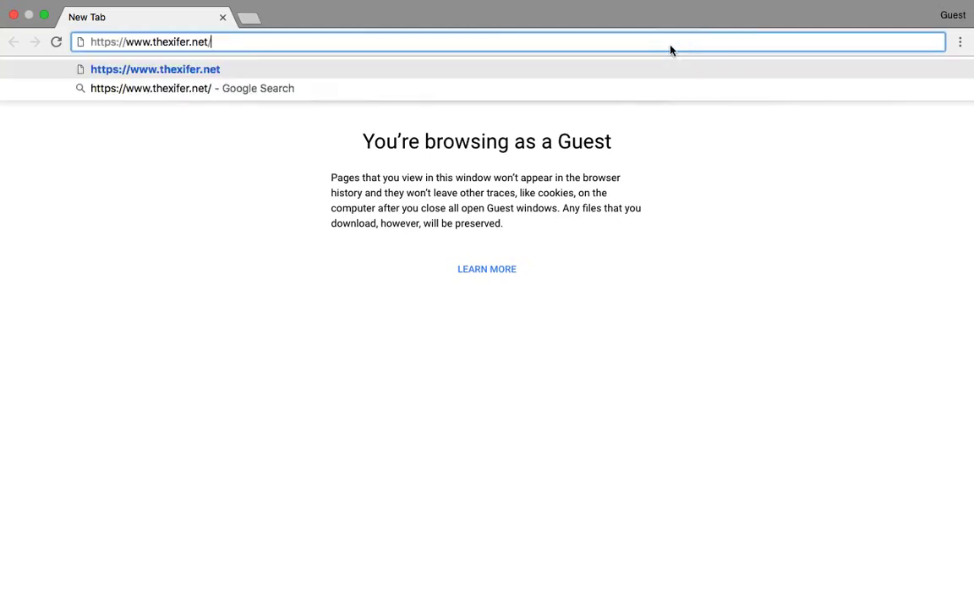
key(Return)
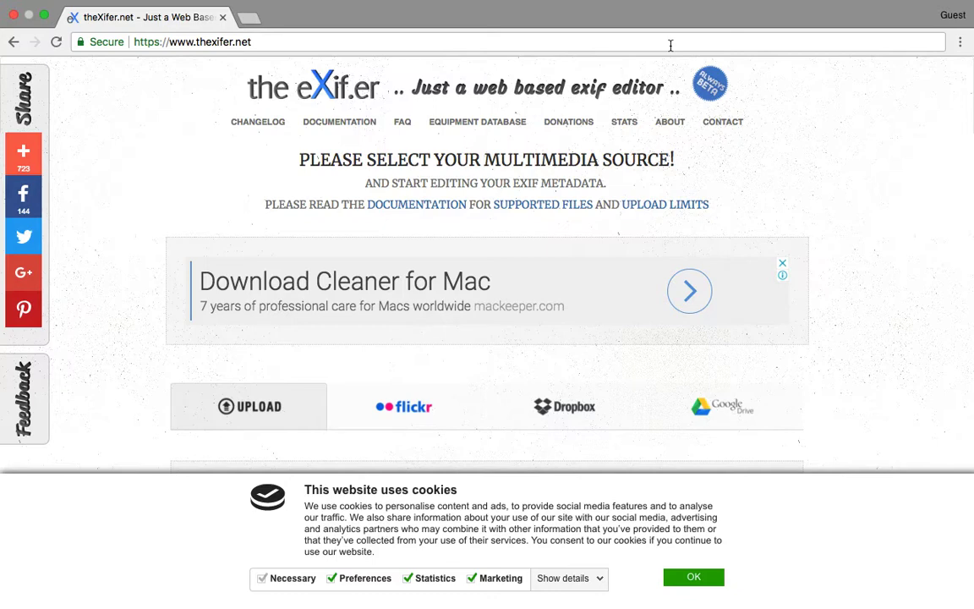
Dismiss theXifer.net cookie banner with OK.
click(701, 578)
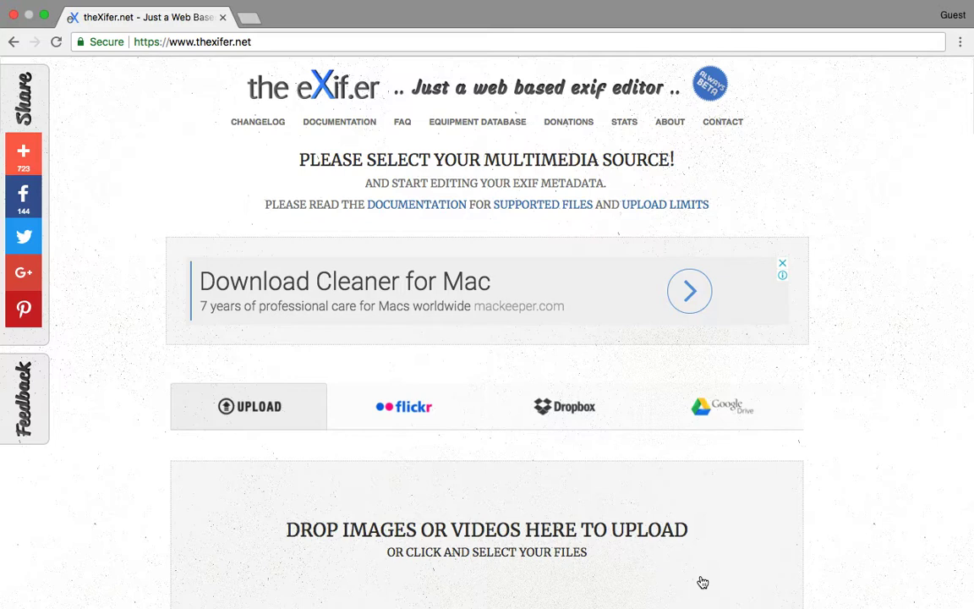
Search Google for 'pixabay' in a new tab and open the Pixabay home page.
key(super+t)
text(pixabay)
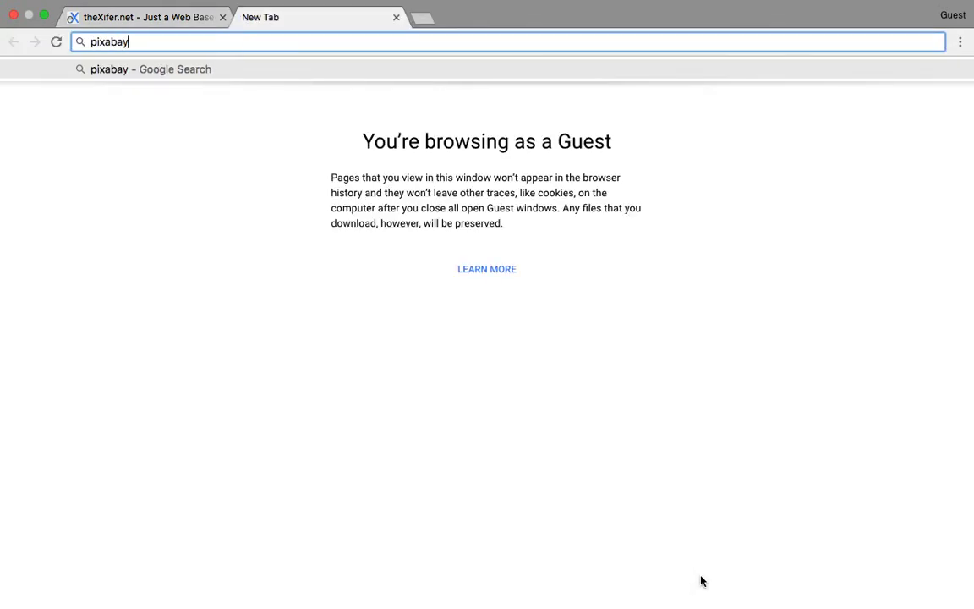
key(Return)
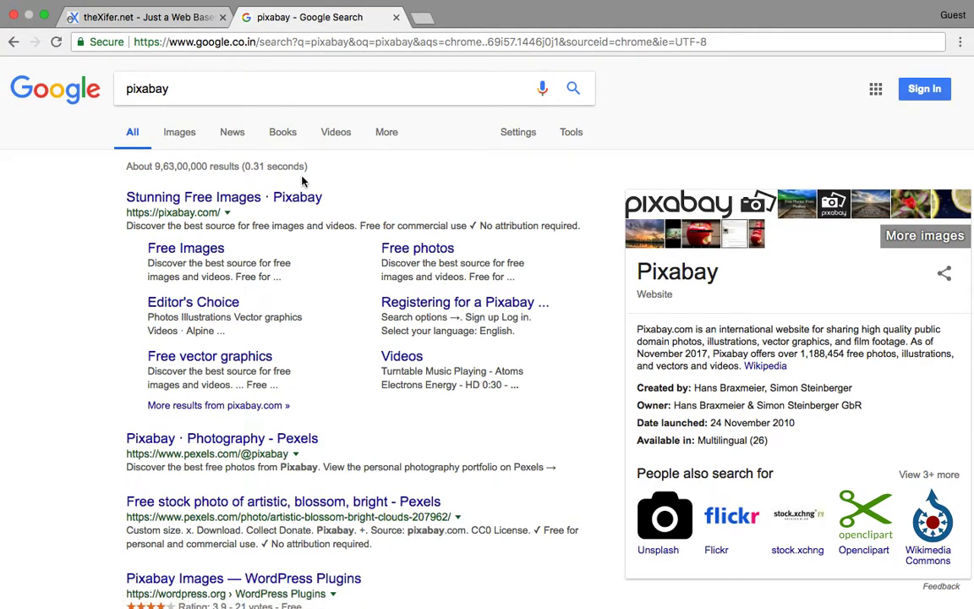
click(252, 197)
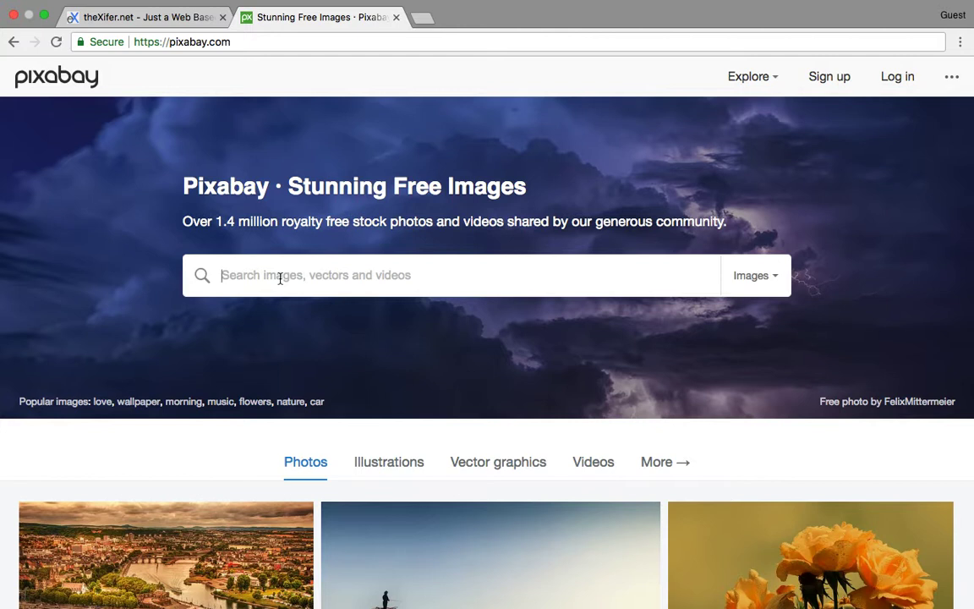
Search Pixabay for 'hotel' and open the 'Hotel Room Bed Pillows' photo page.
text(ho)
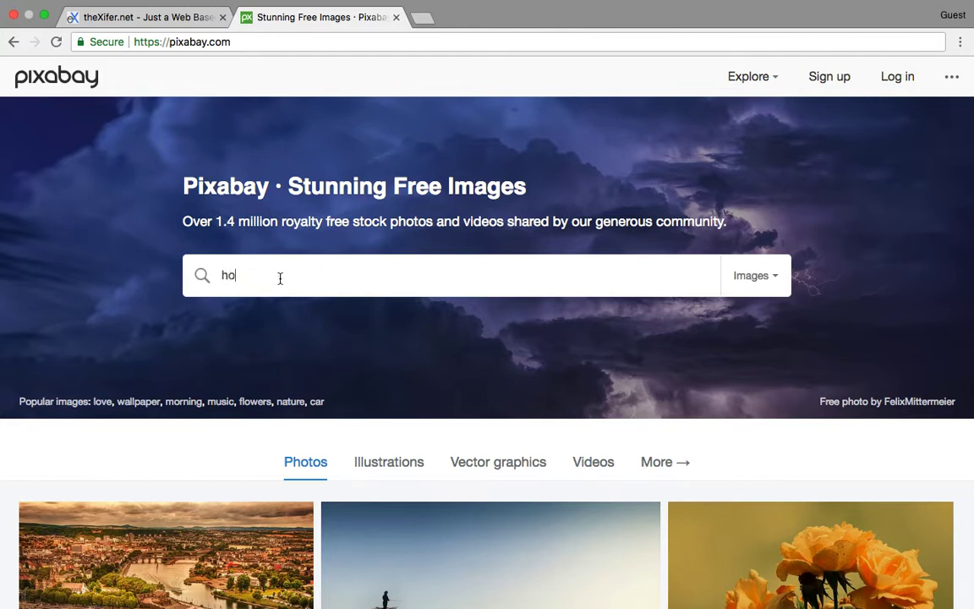
text(tel)
key(Return)
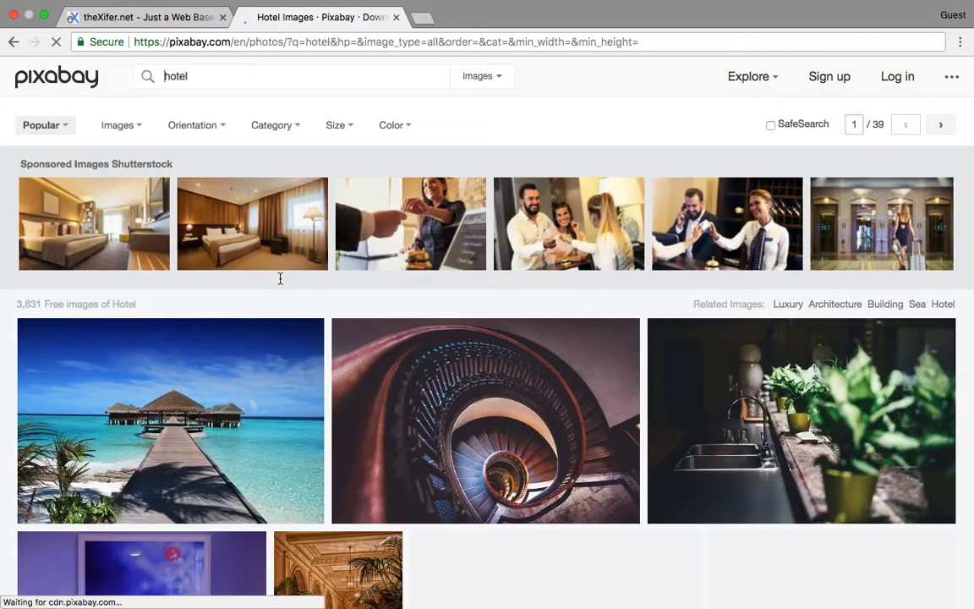
scroll(440, 337, down, 5)
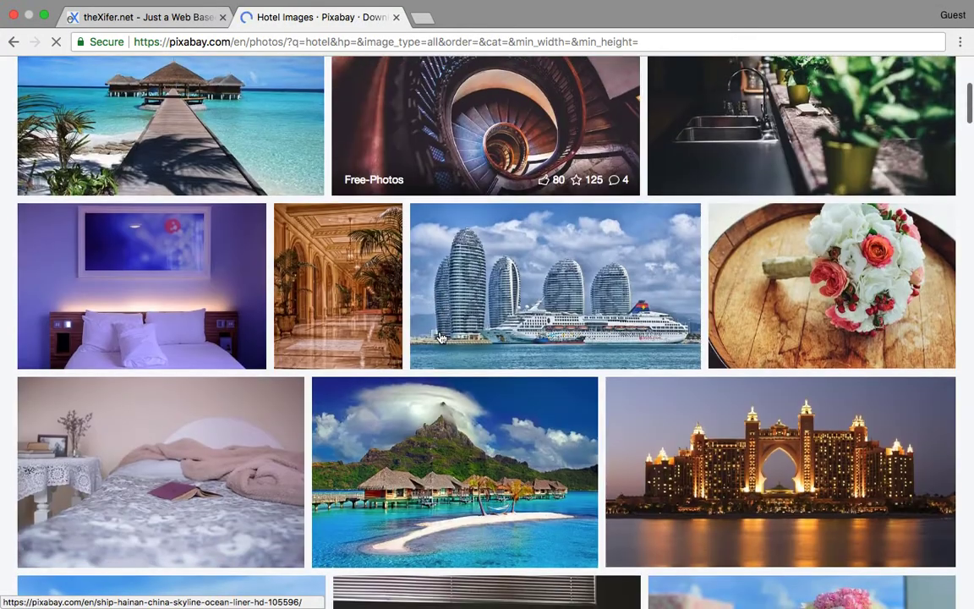
scroll(441, 338, down, 8)
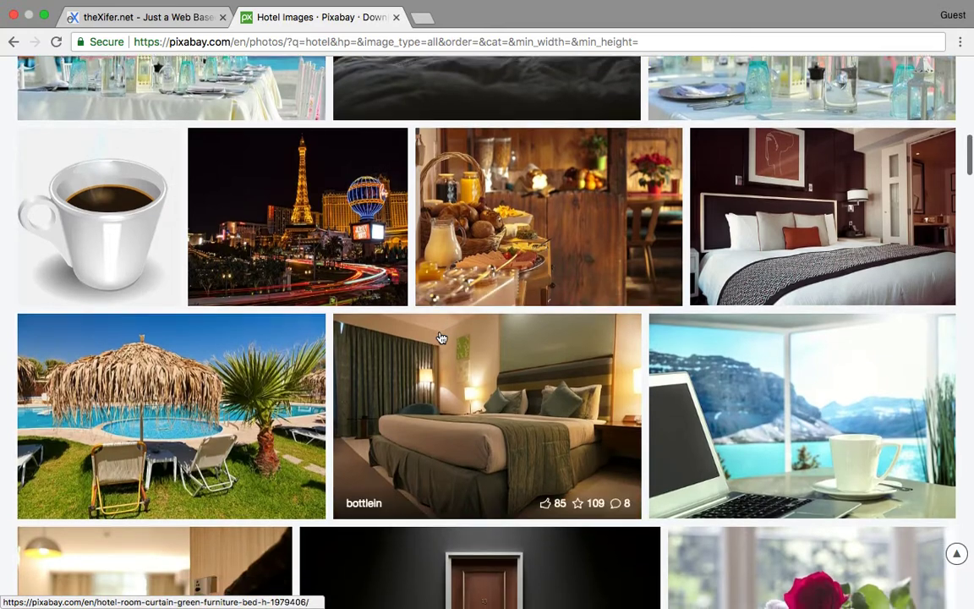
click(821, 214)
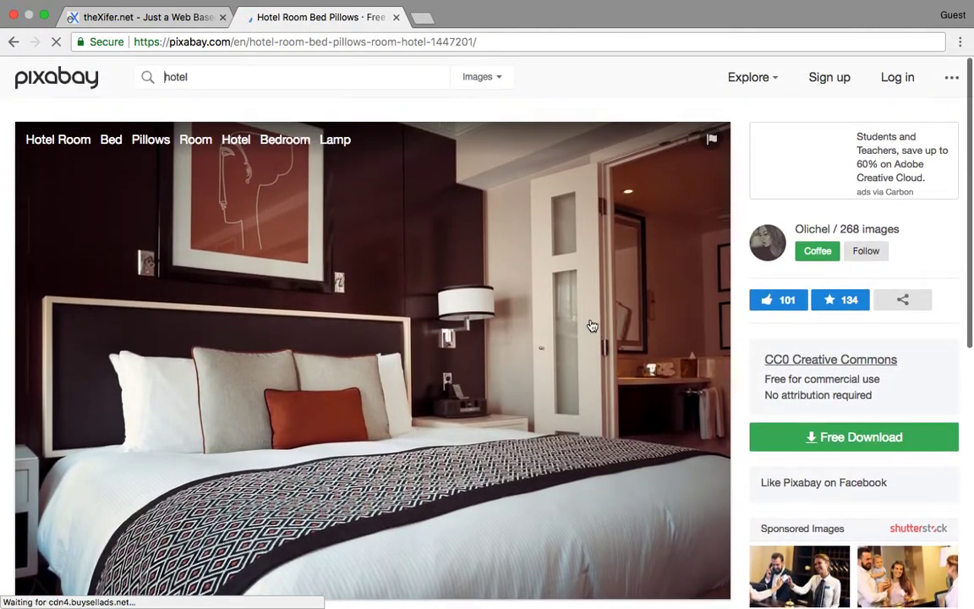
right_click(591, 326)
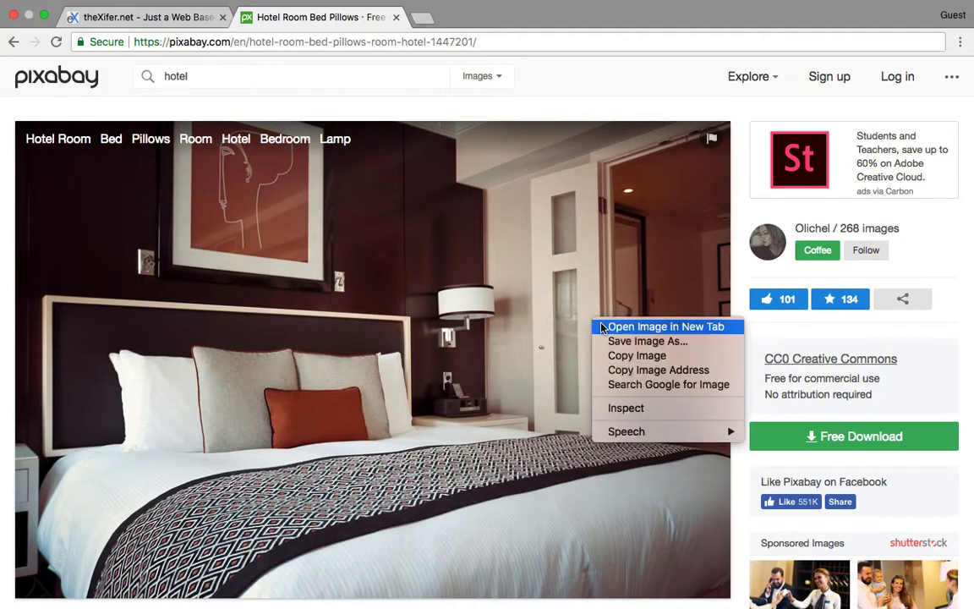
Open the bedroom photo full-size and save it as hotel-room-1447201_960_720.jpg in Downloads.
click(602, 328)
click(498, 17)
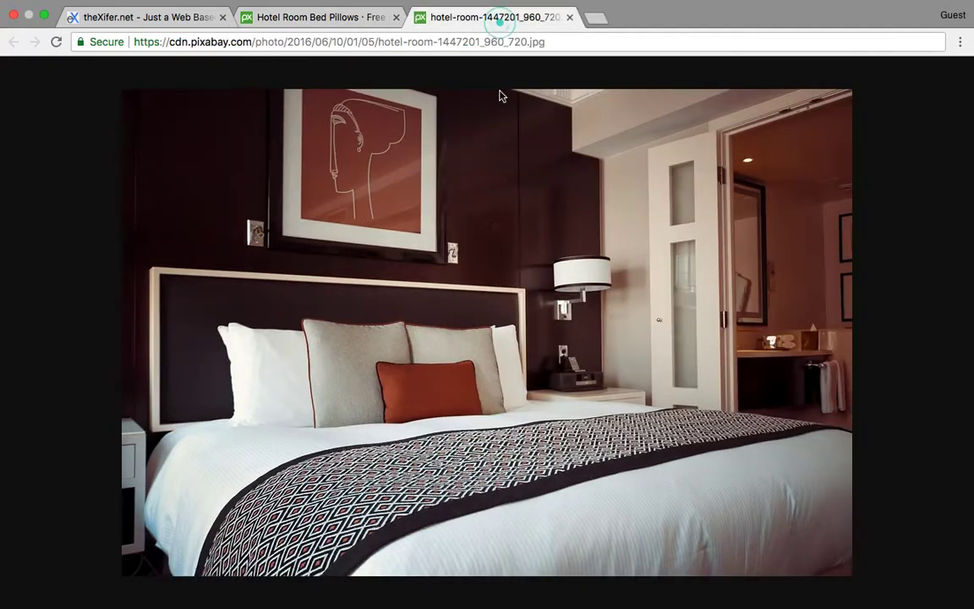
click(469, 255)
right_click(632, 186)
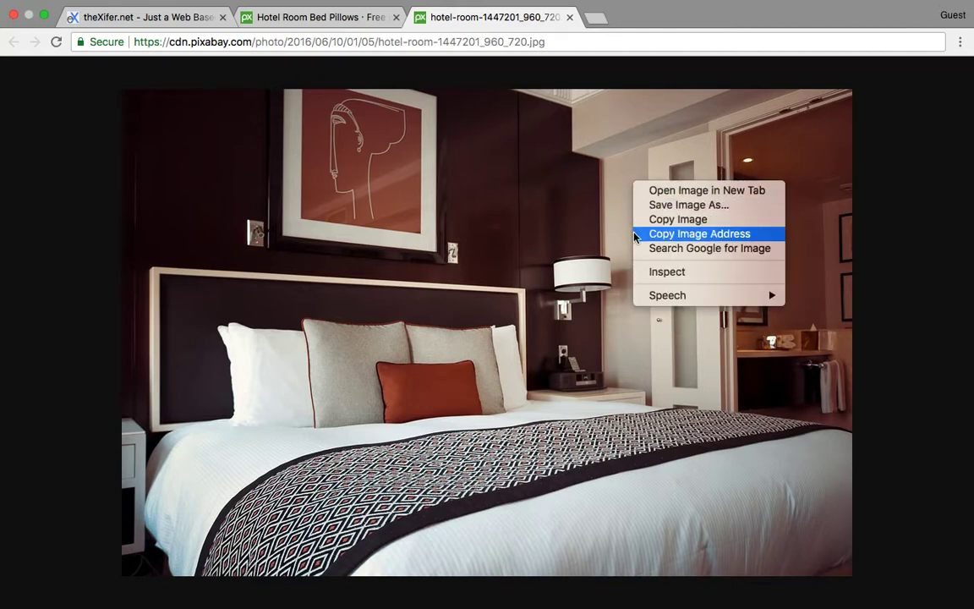
click(683, 208)
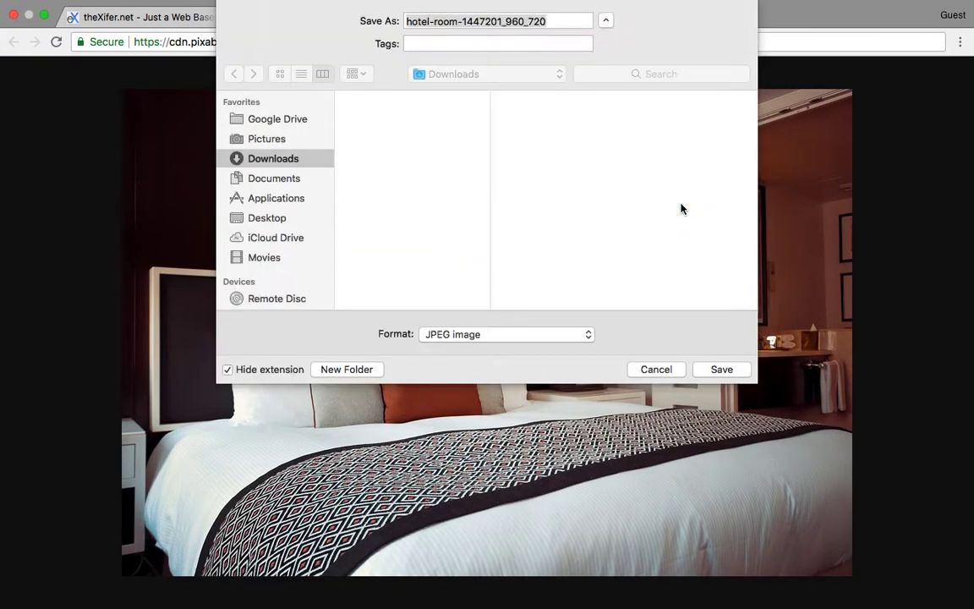
click(721, 370)
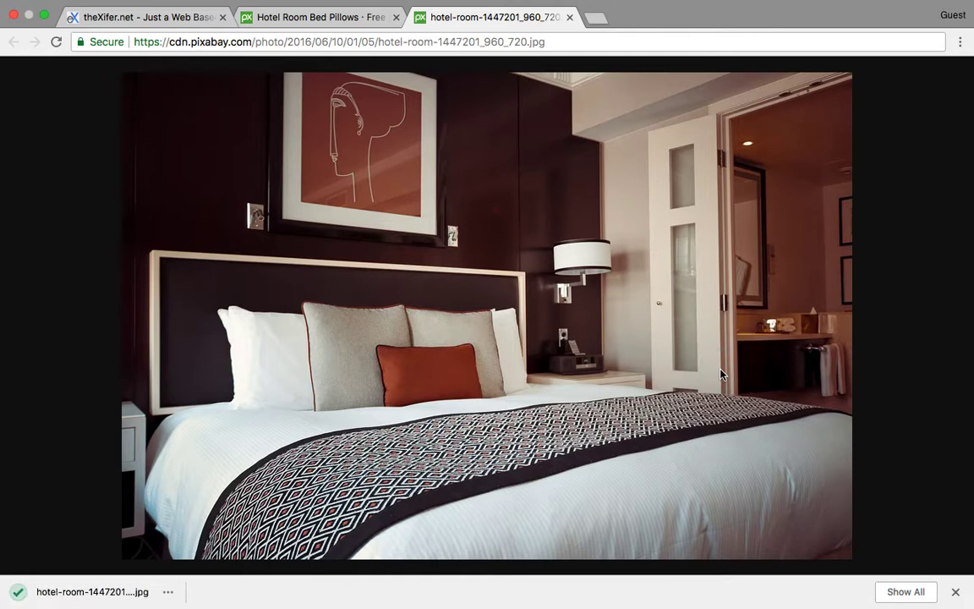
Drag the downloaded hotel-room-1447201_960_720.jpg from the download bar into theXifer.net's drop zone.
click(197, 20)
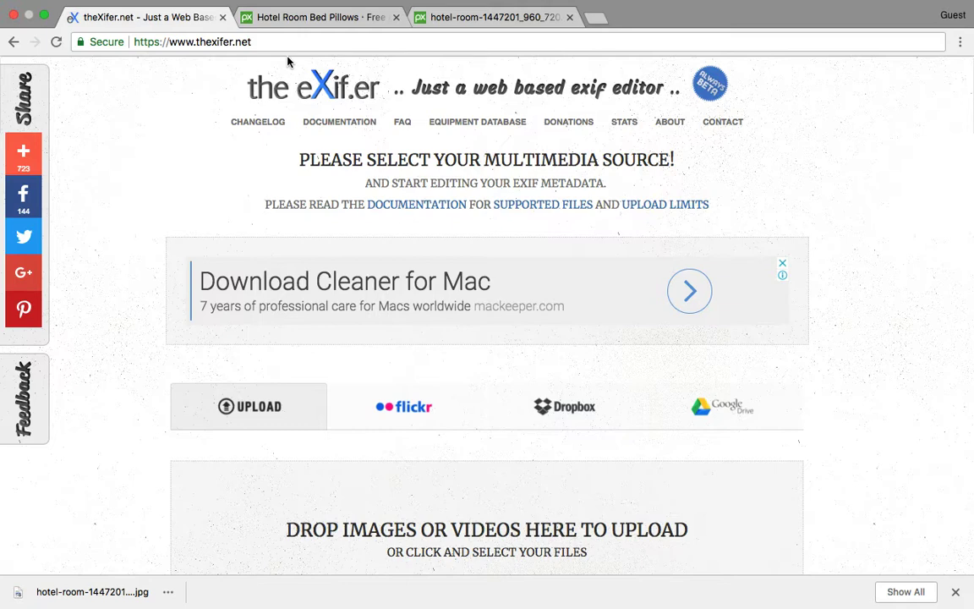
click(884, 191)
scroll(884, 191, down, 2)
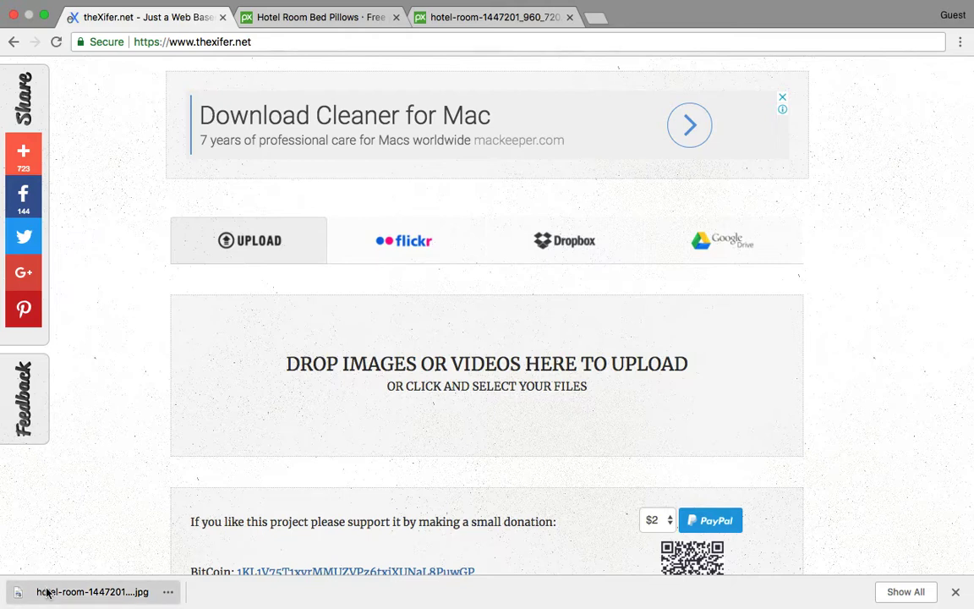
drag(46, 591, 374, 372)
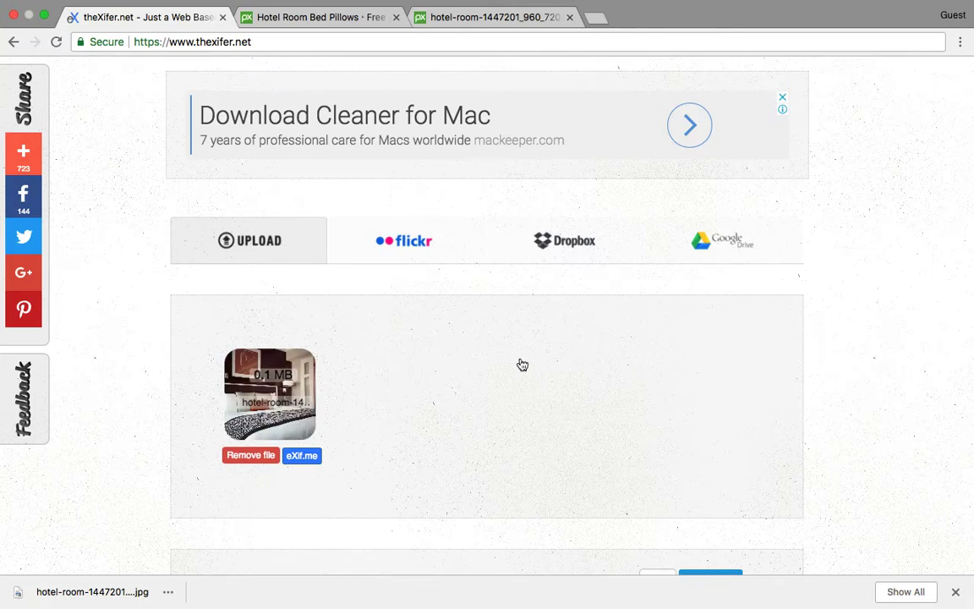
scroll(950, 334, down, 2)
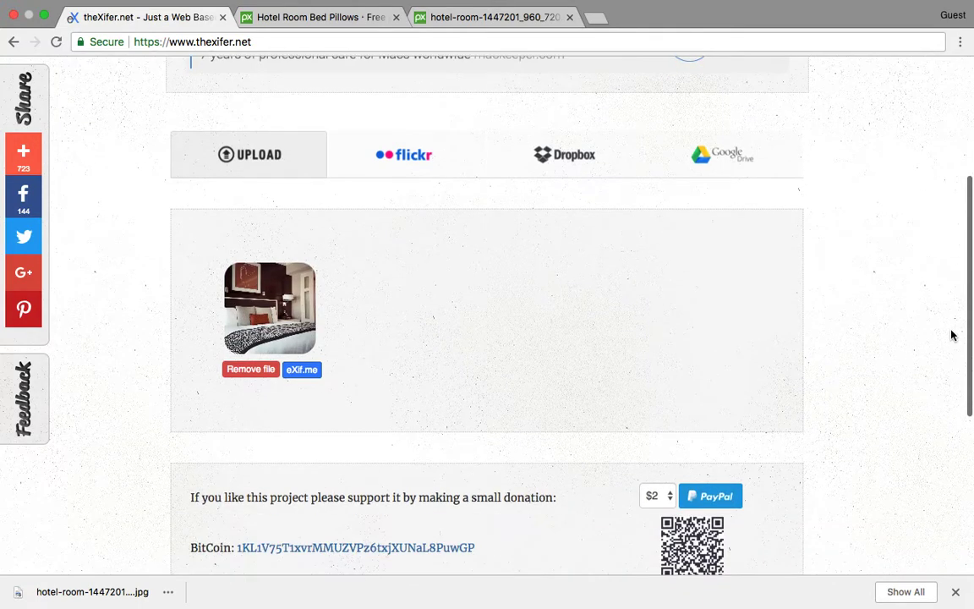
Open eXif.me for the uploaded photo and review its EXIF General tags (Canon EOS Rebel T6i).
click(302, 369)
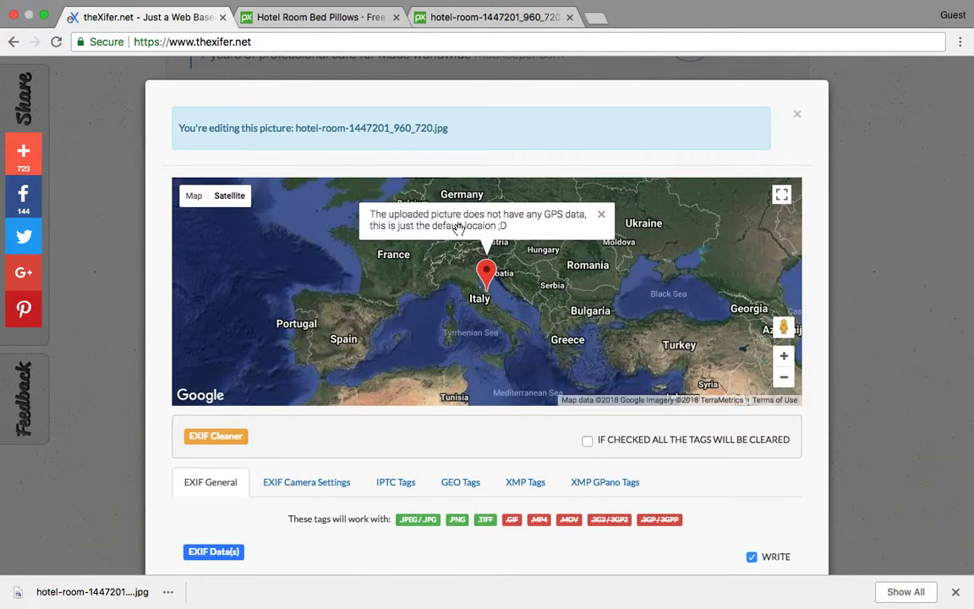
scroll(549, 429, down, 5)
scroll(549, 429, down, 8)
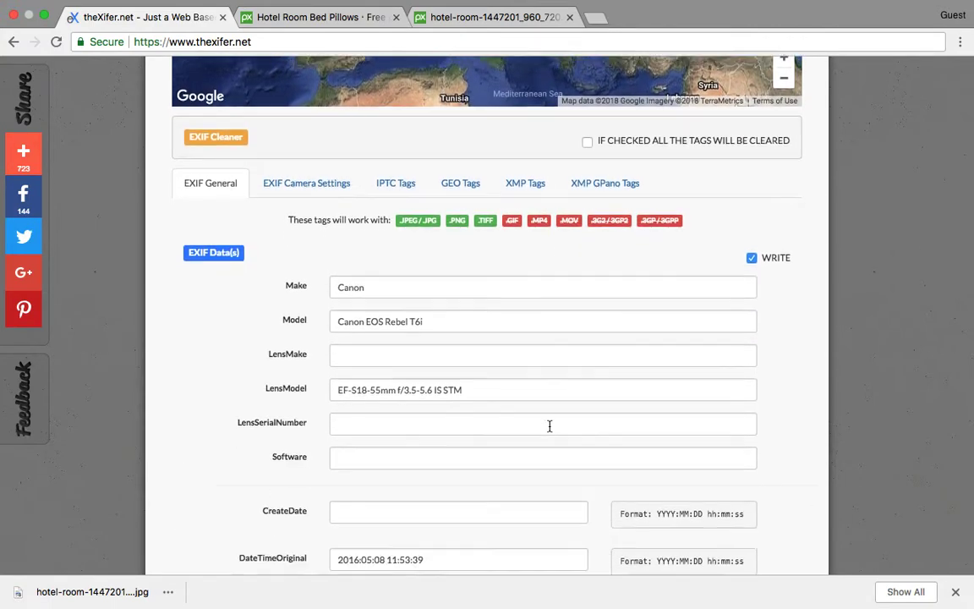
scroll(548, 429, down, 3)
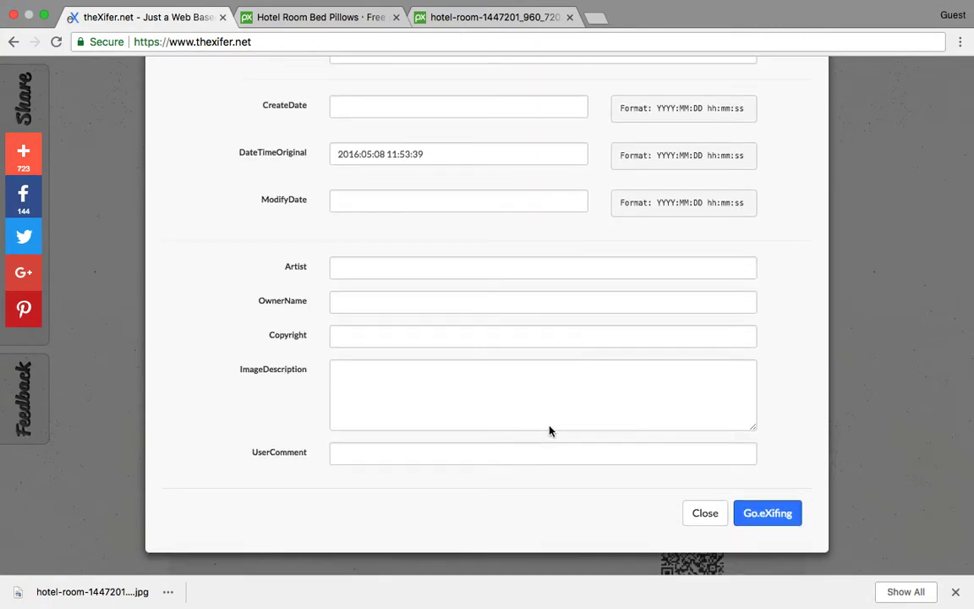
scroll(548, 428, up, 8)
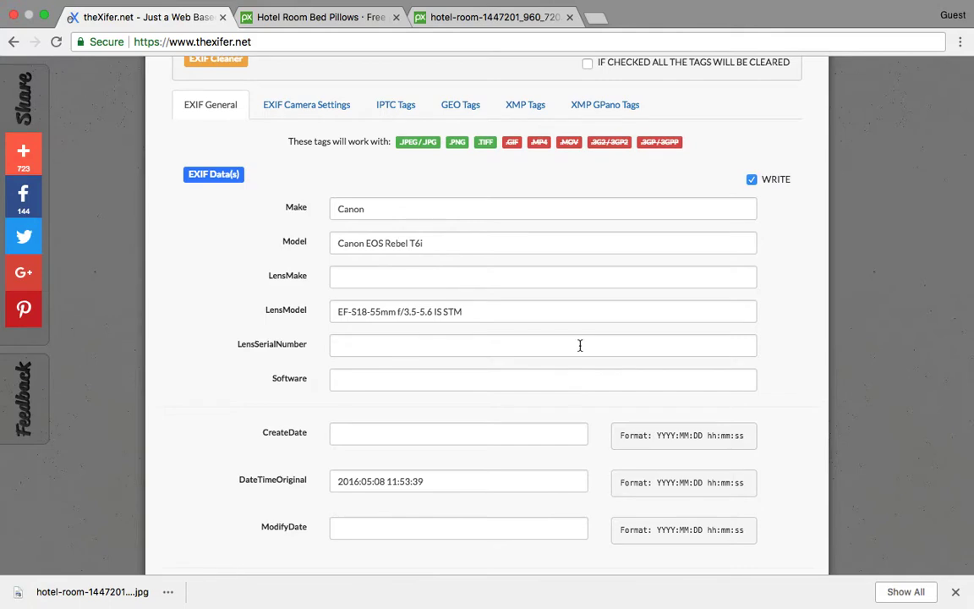
scroll(456, 239, up, 5)
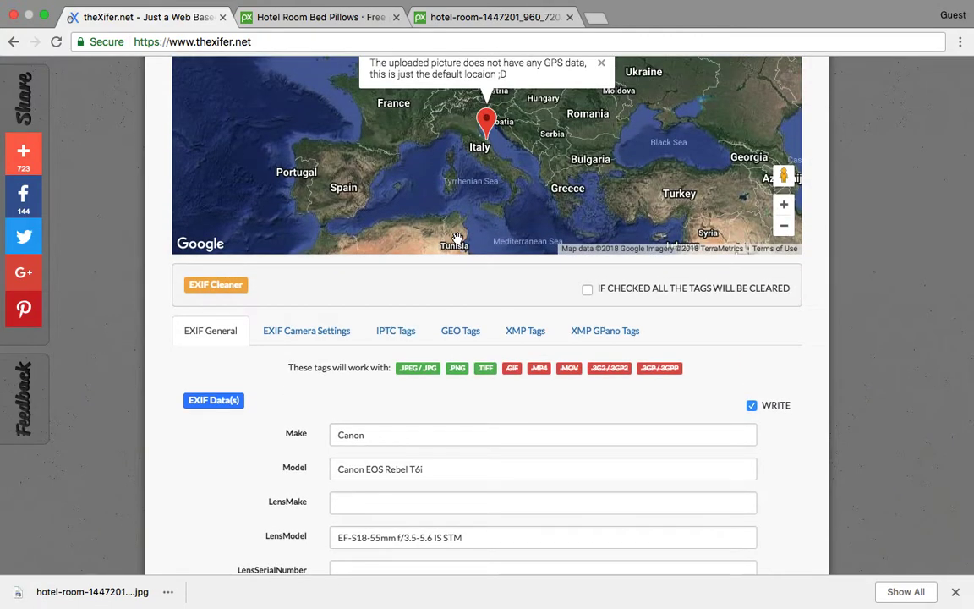
scroll(517, 389, down, 2)
scroll(517, 389, down, 7)
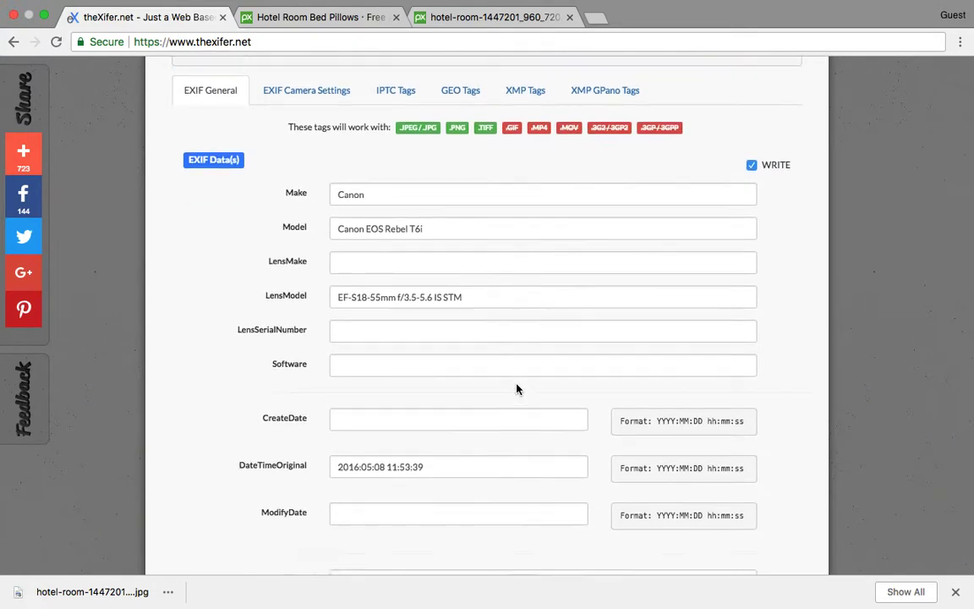
scroll(516, 384, down, 1)
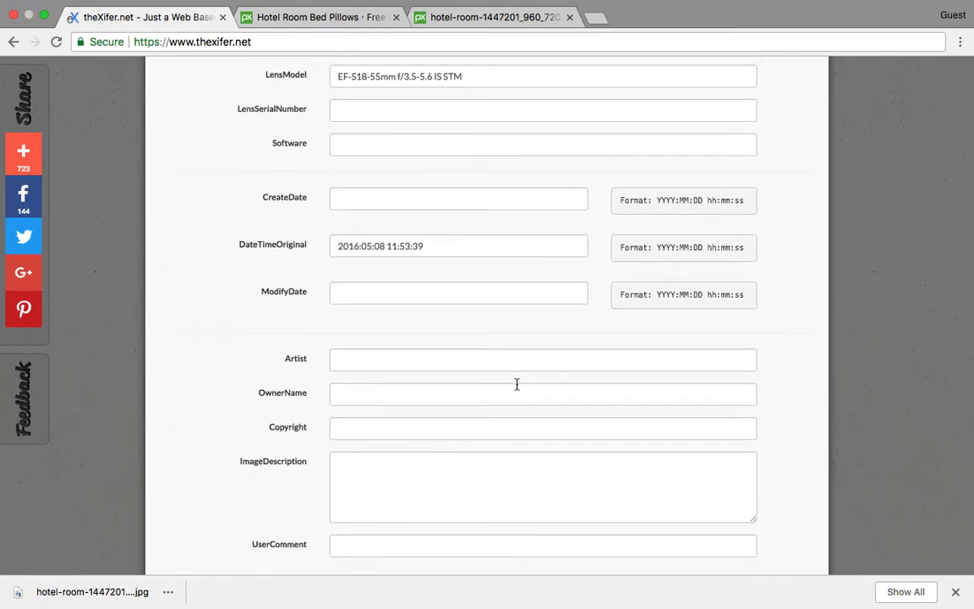
click(382, 248)
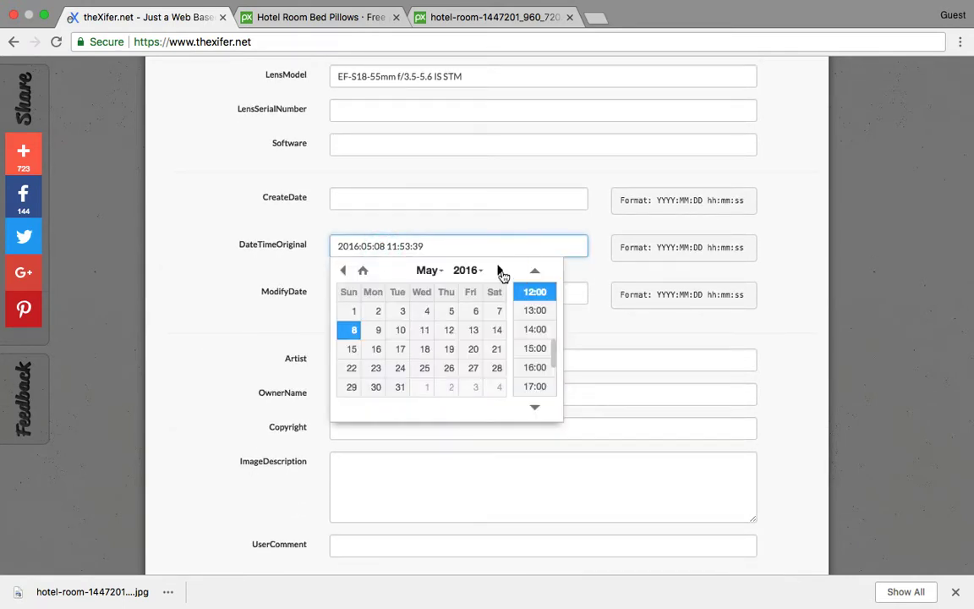
Pick 2018, June and day 3 so DateTimeOriginal reads 2018:06:03 11:53:39.
click(501, 270)
click(502, 270)
click(501, 270)
click(501, 269)
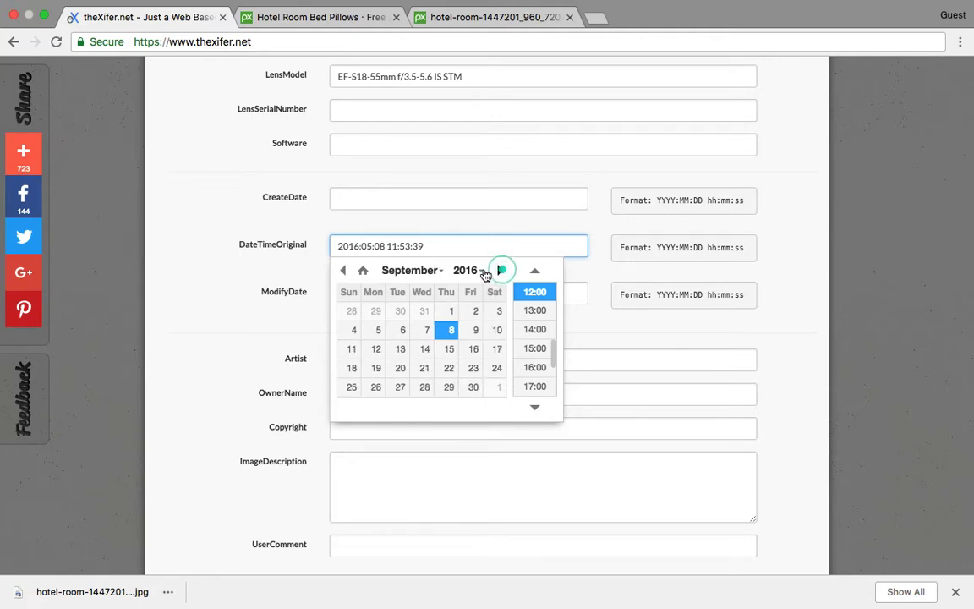
click(483, 272)
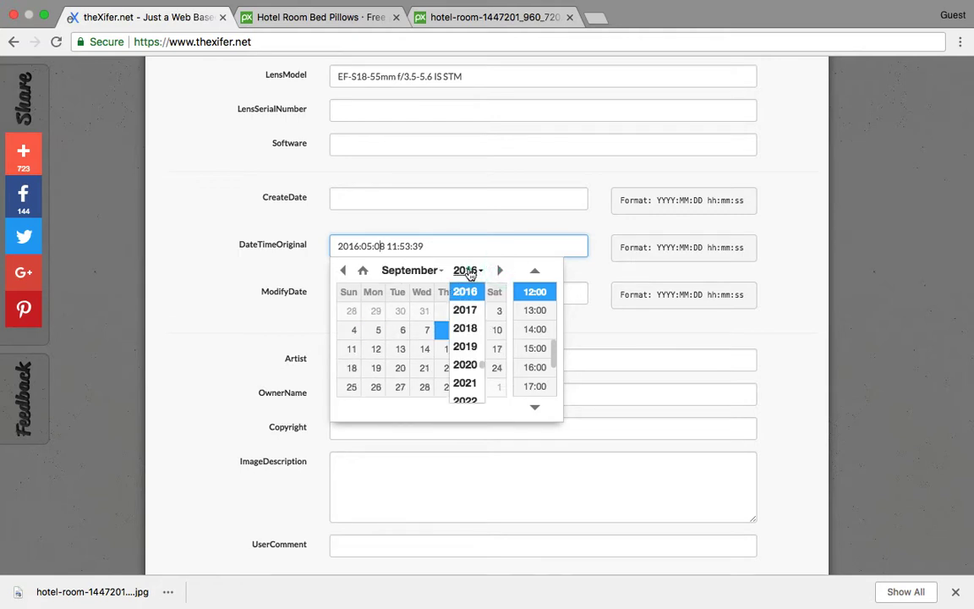
click(464, 329)
click(403, 276)
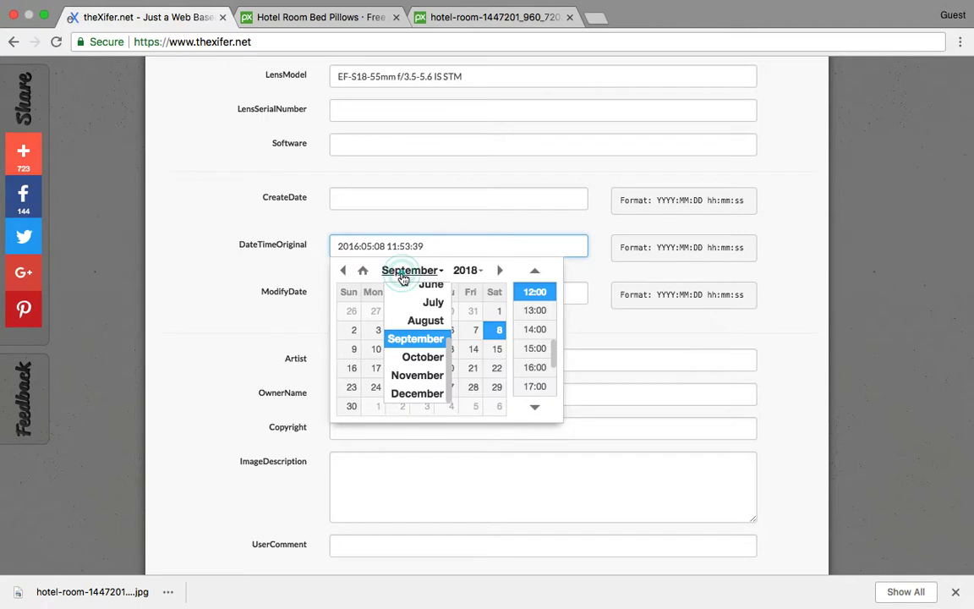
scroll(402, 305, up, 3)
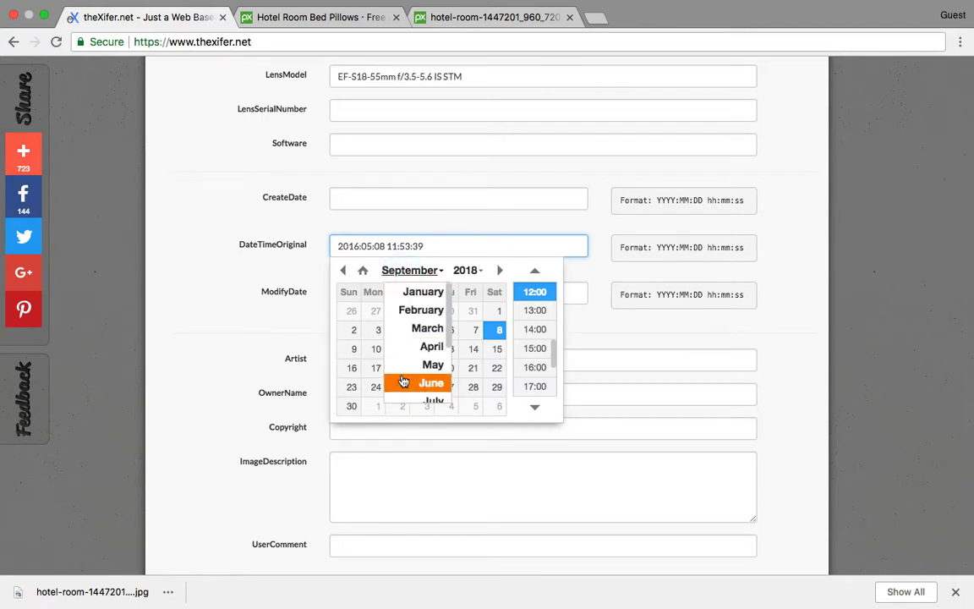
click(403, 382)
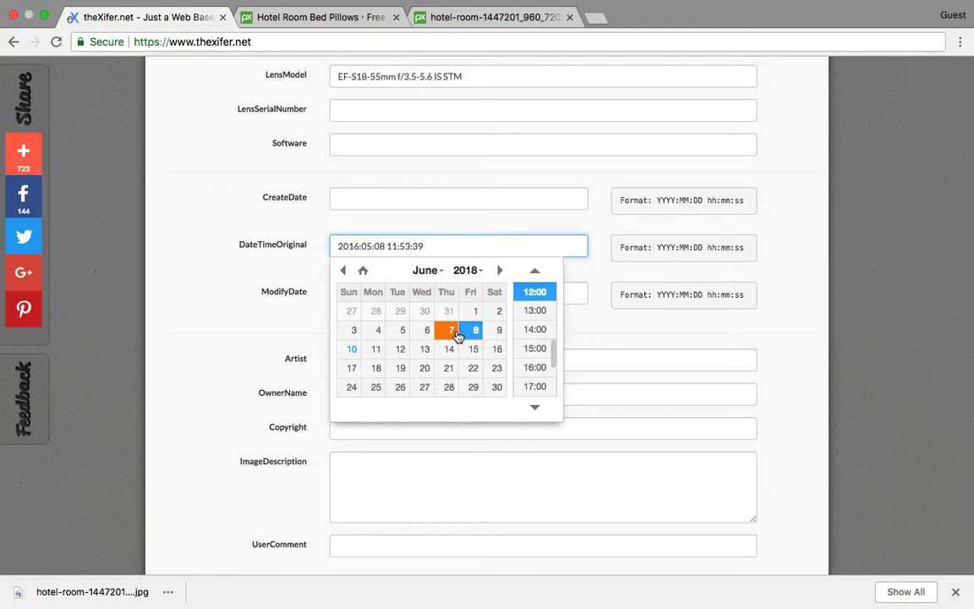
click(356, 335)
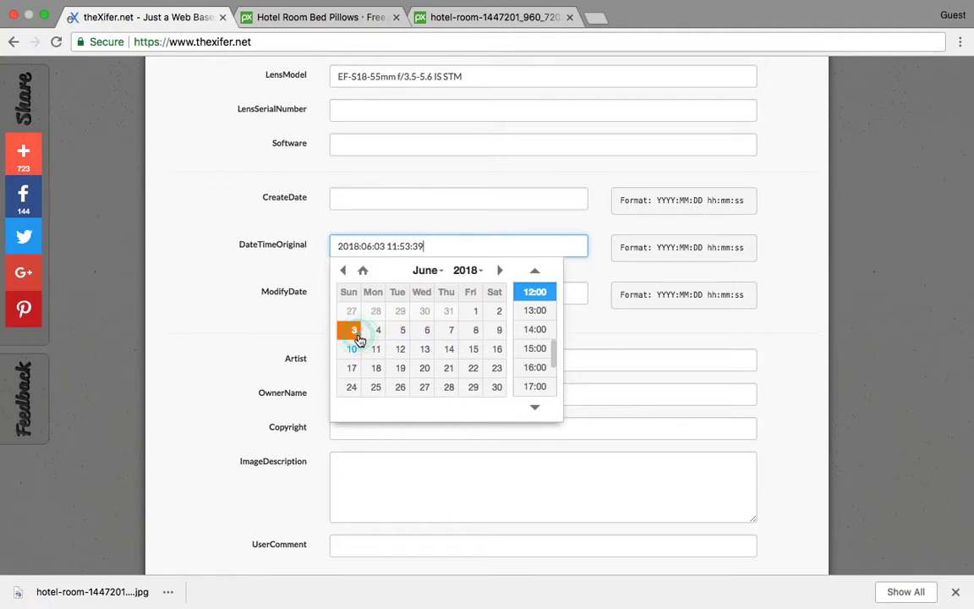
click(706, 342)
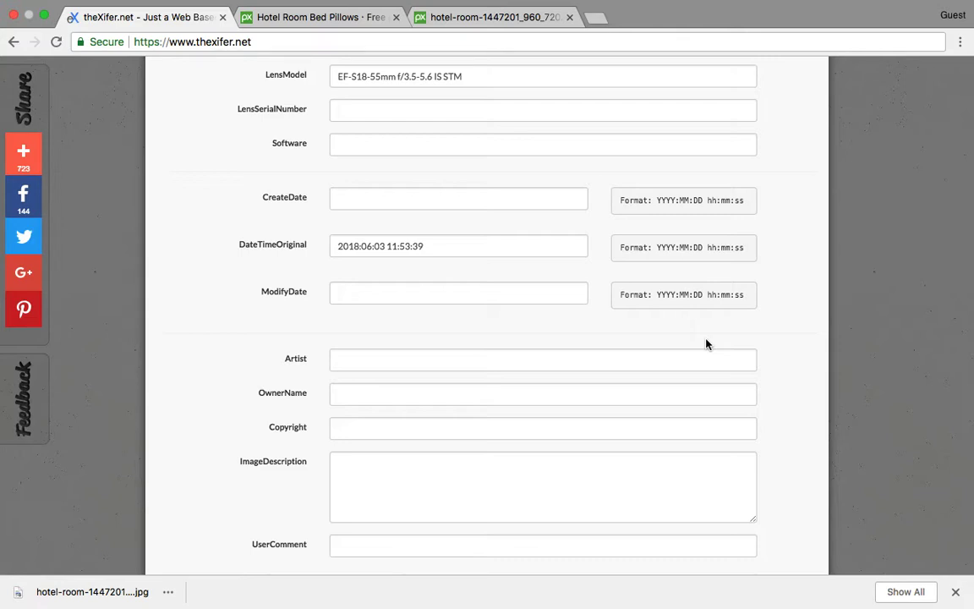
scroll(707, 344, up, 5)
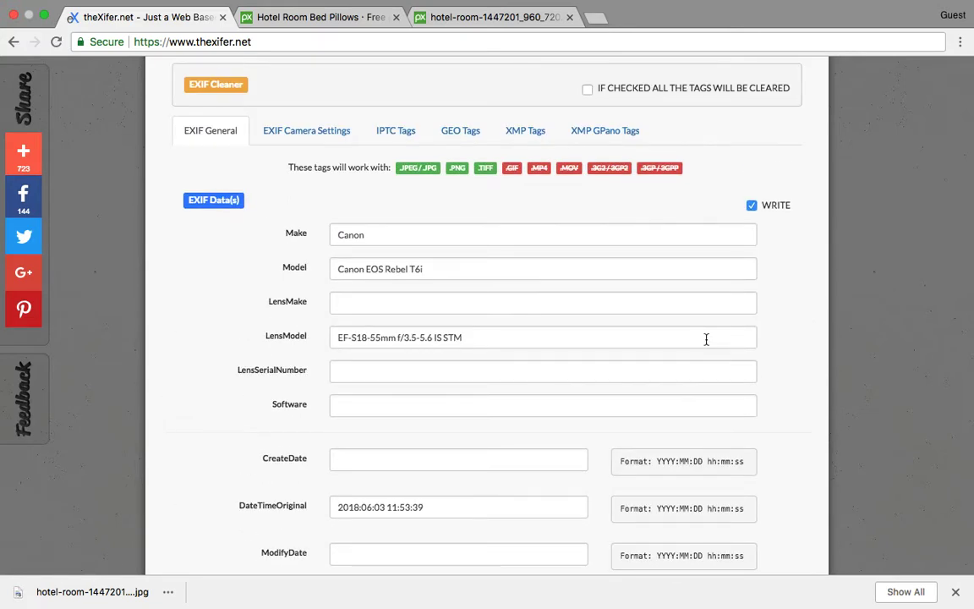
scroll(706, 339, up, 1)
scroll(707, 339, down, 1)
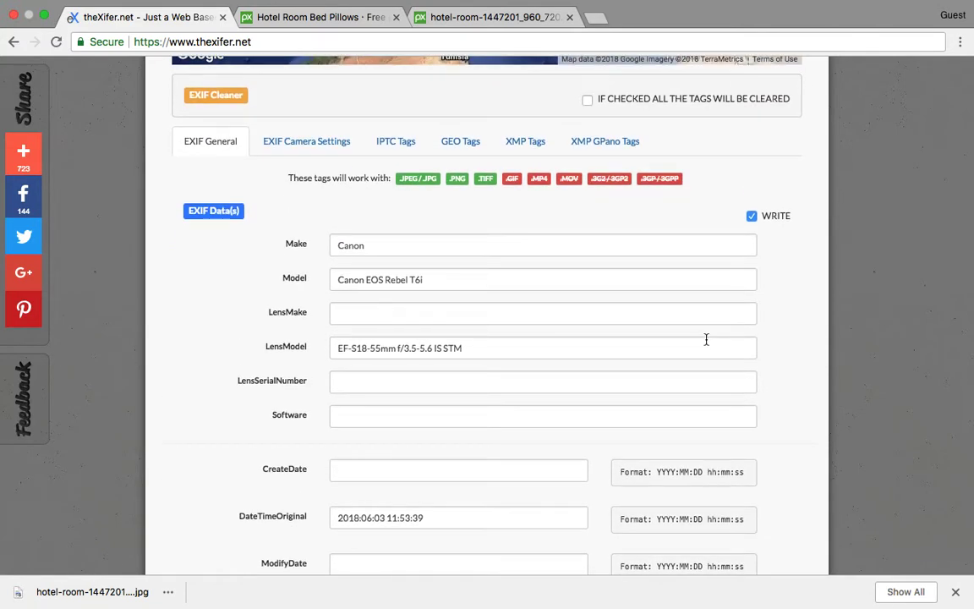
Fill OwnerName with 'ClickDo Ltd.' and Copyright with 'All rights reserved by ClickDo Ltd.'.
scroll(706, 339, down, 5)
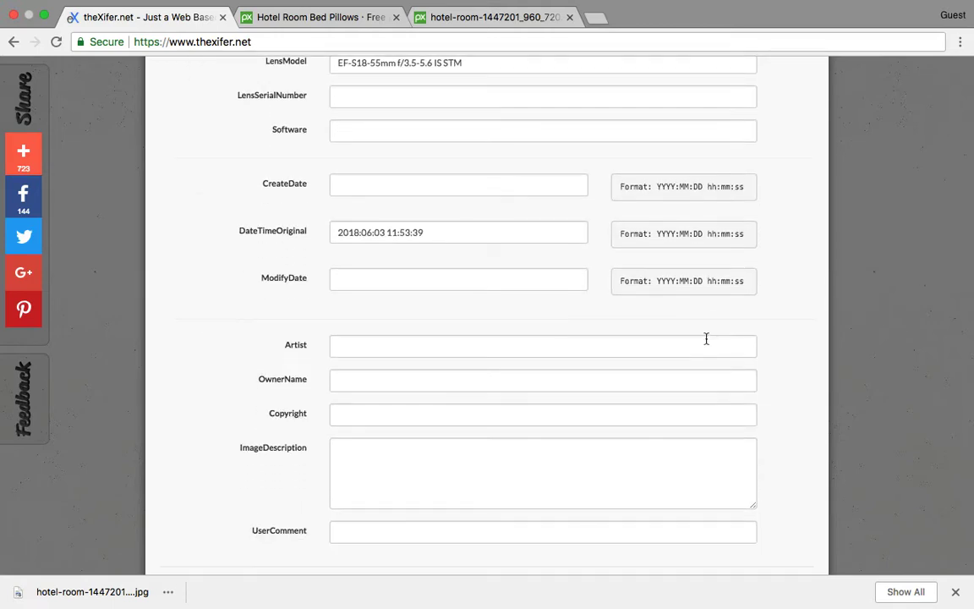
scroll(504, 311, down, 2)
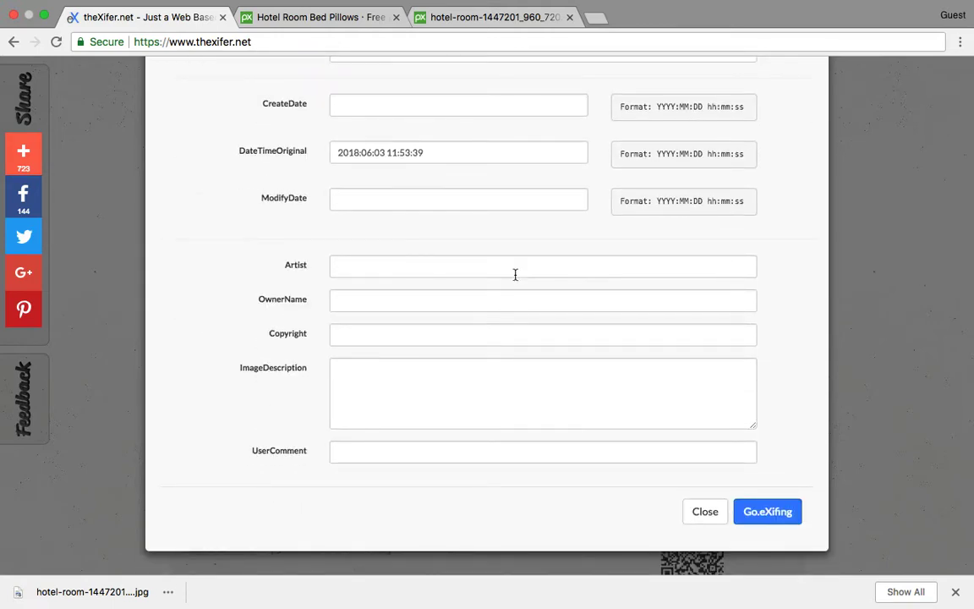
click(514, 274)
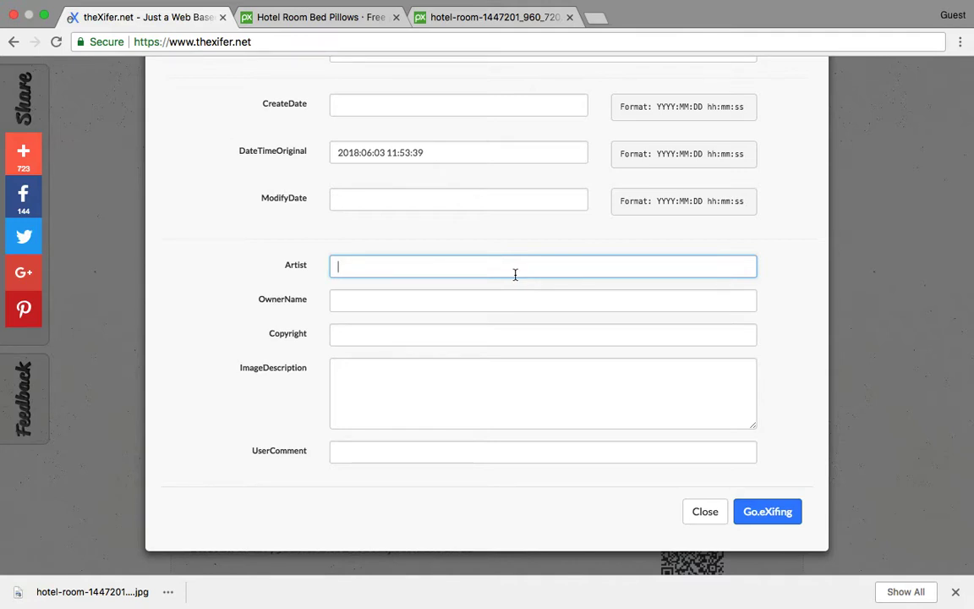
key(Tab)
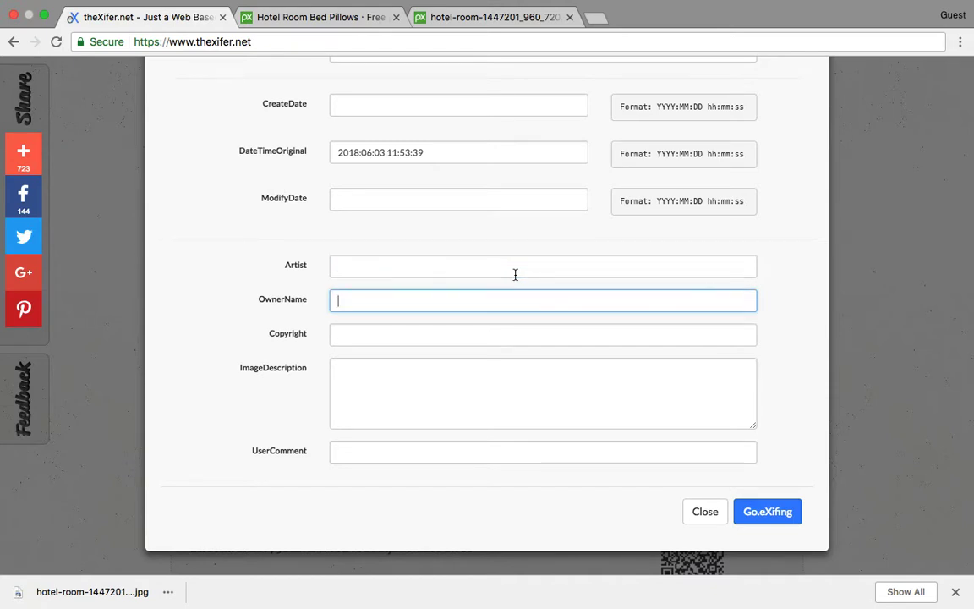
text(ClickDo Litd.)
key(Tab)
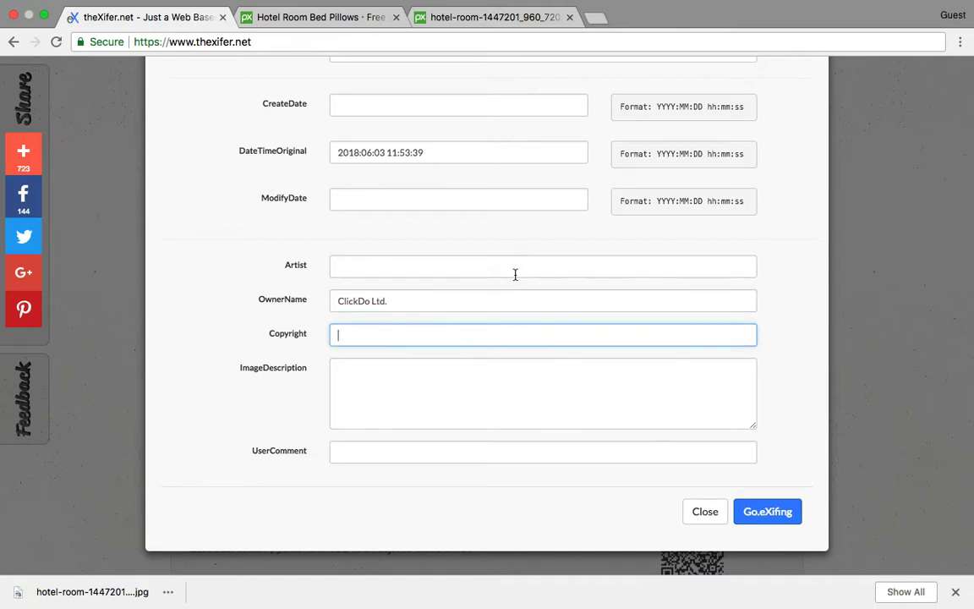
text(All rights reserved by)
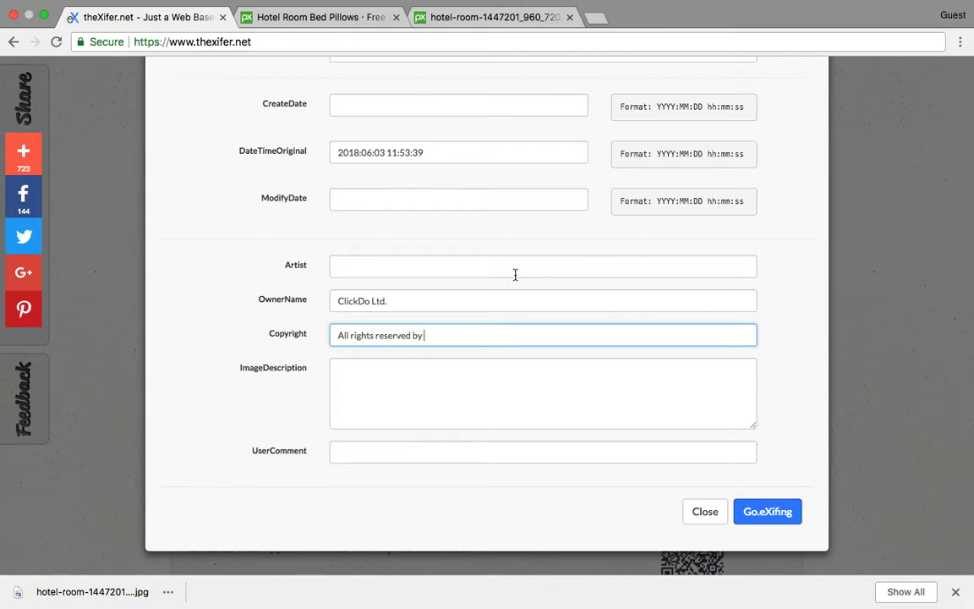
text( ClickDo Ltd.)
key(Tab)
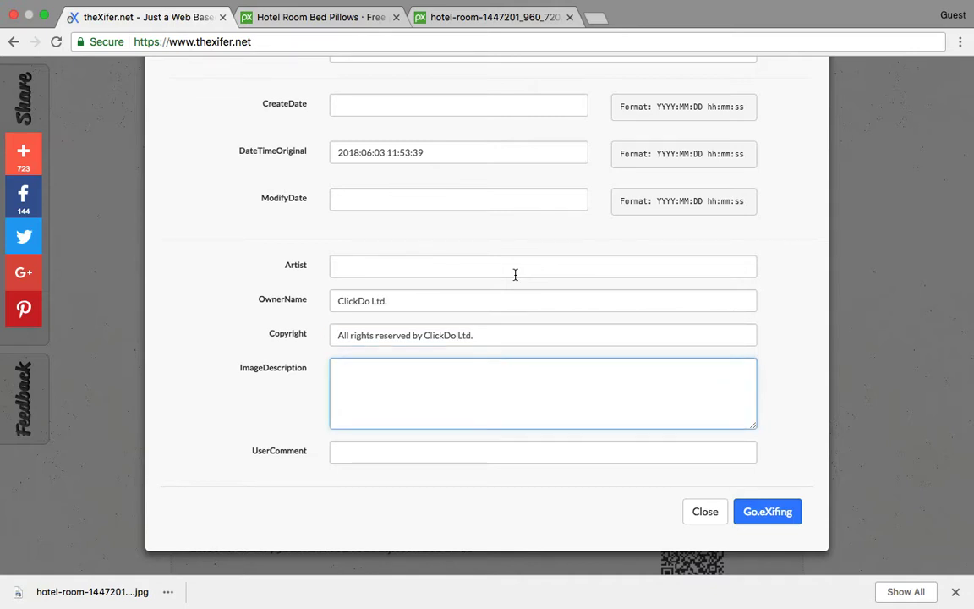
Enter the ImageDescription 'Book the best hotel in London.'.
text(Im)
key(BackSpace)
key(BackSpace)
scroll(569, 198, up, 15)
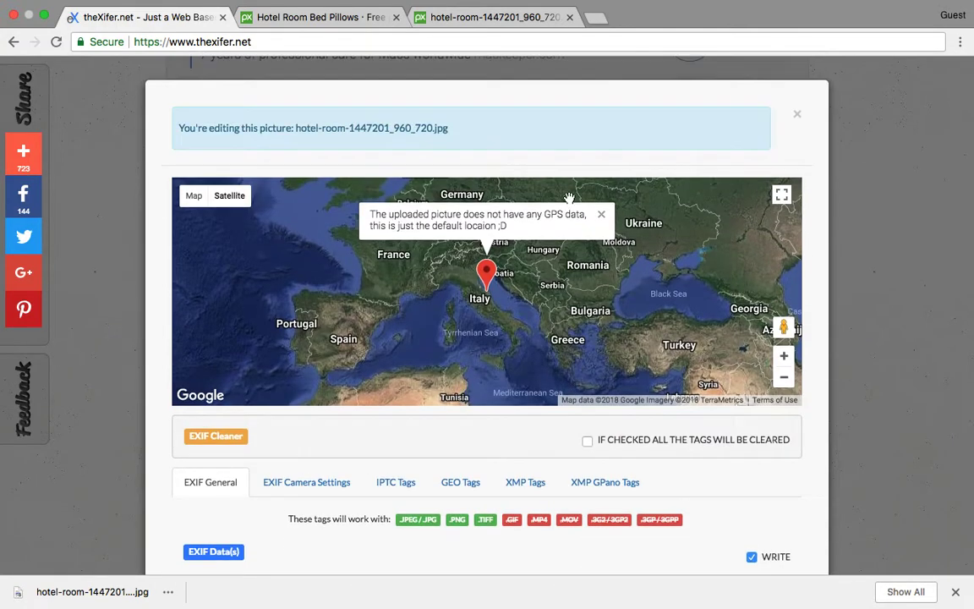
scroll(610, 147, down, 15)
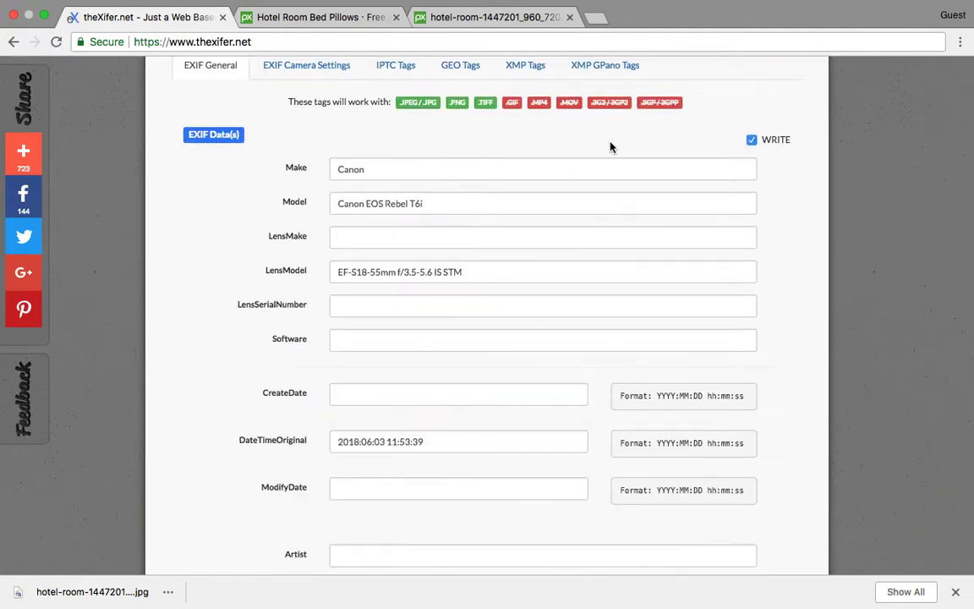
click(443, 382)
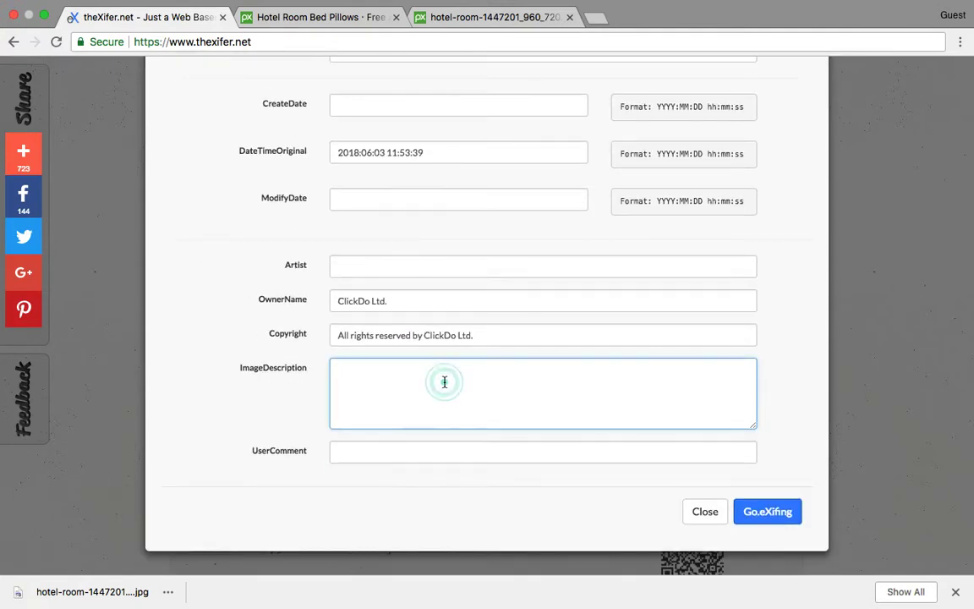
text(Book the best hot)
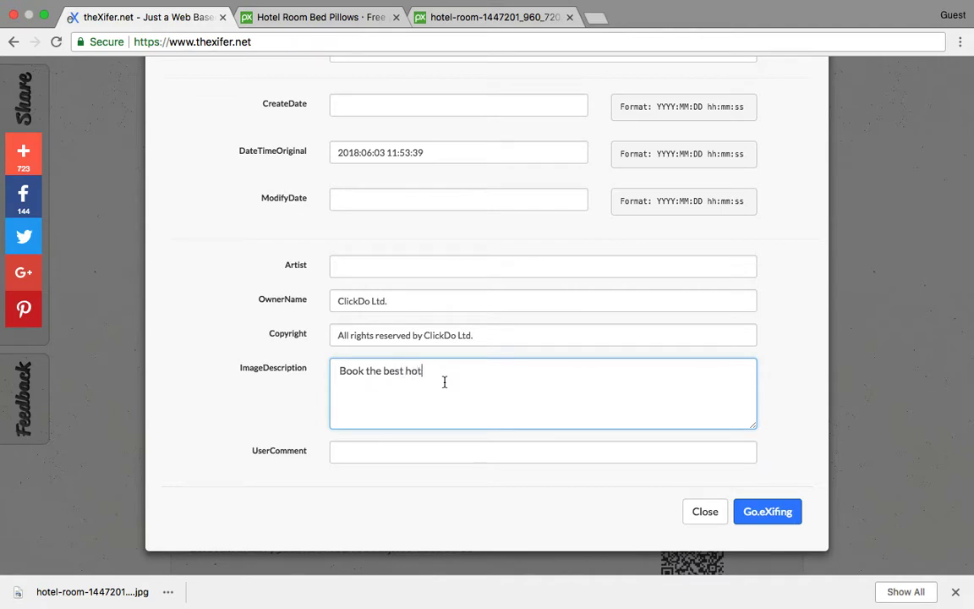
text(el in London.)
scroll(353, 370, up, 10)
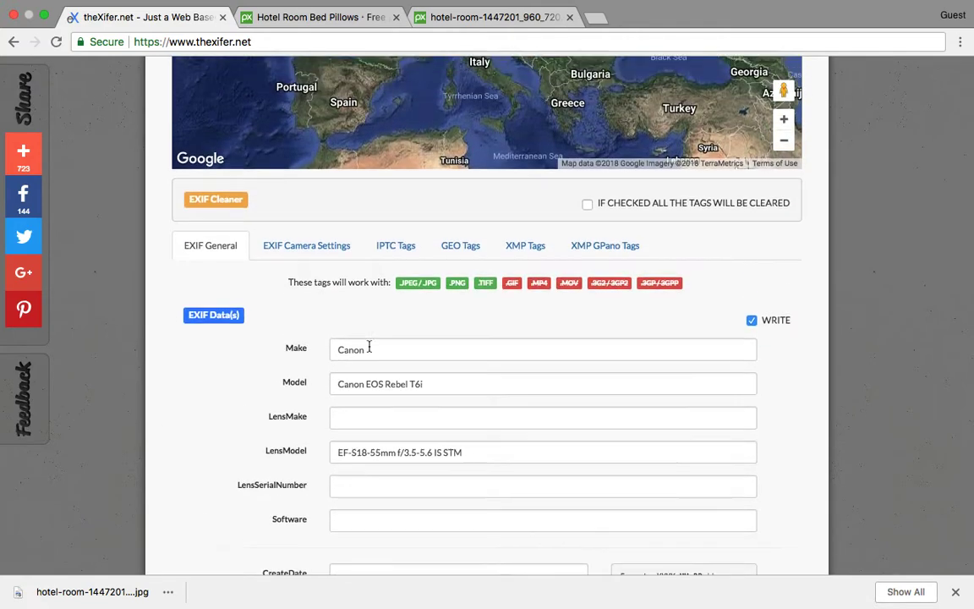
Bring up the EXIF Camera Settings tags and review ISO 320, FNumber 3.5 and exposure 1/30.
click(308, 250)
scroll(304, 254, up, 2)
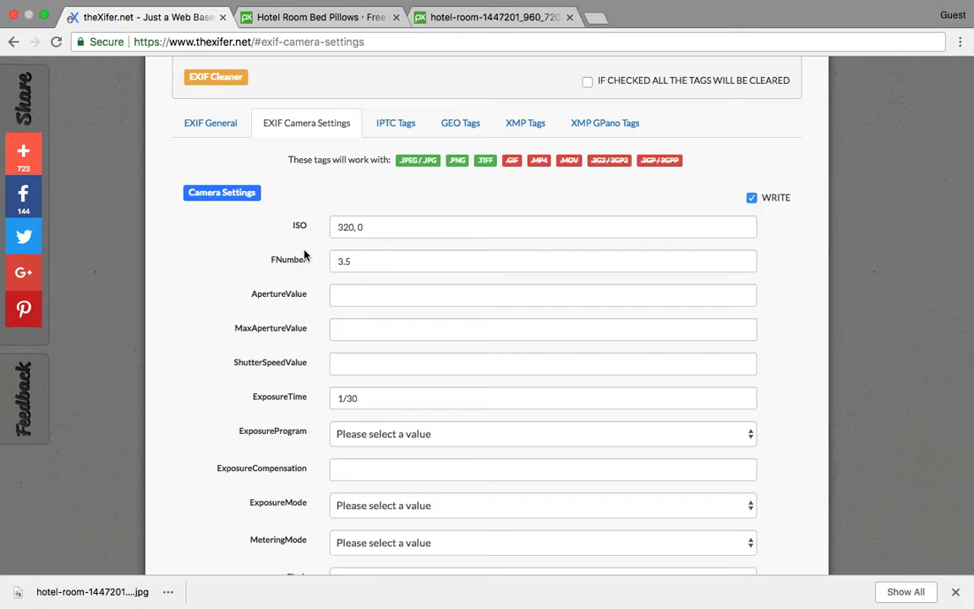
scroll(398, 329, down, 8)
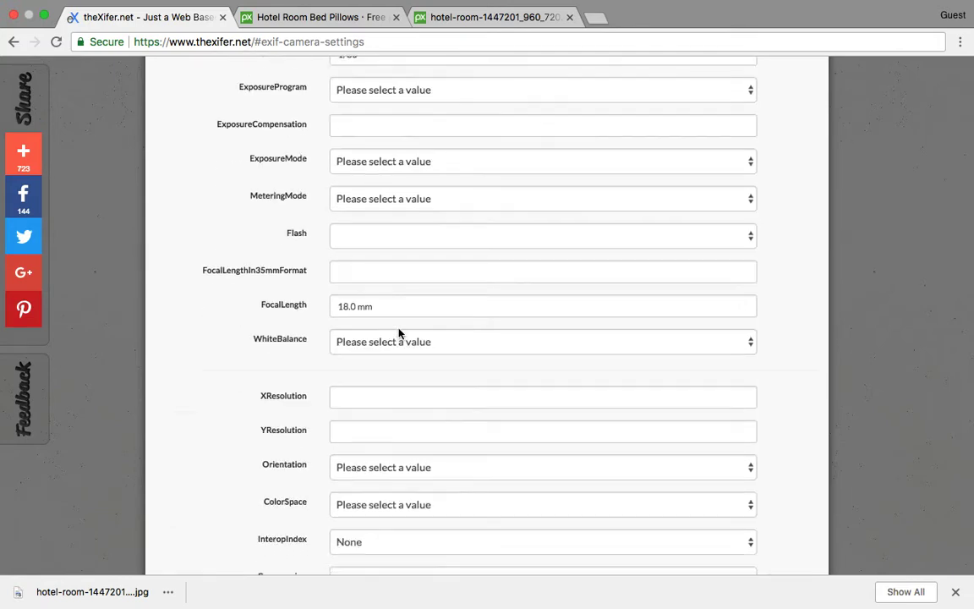
scroll(399, 332, down, 4)
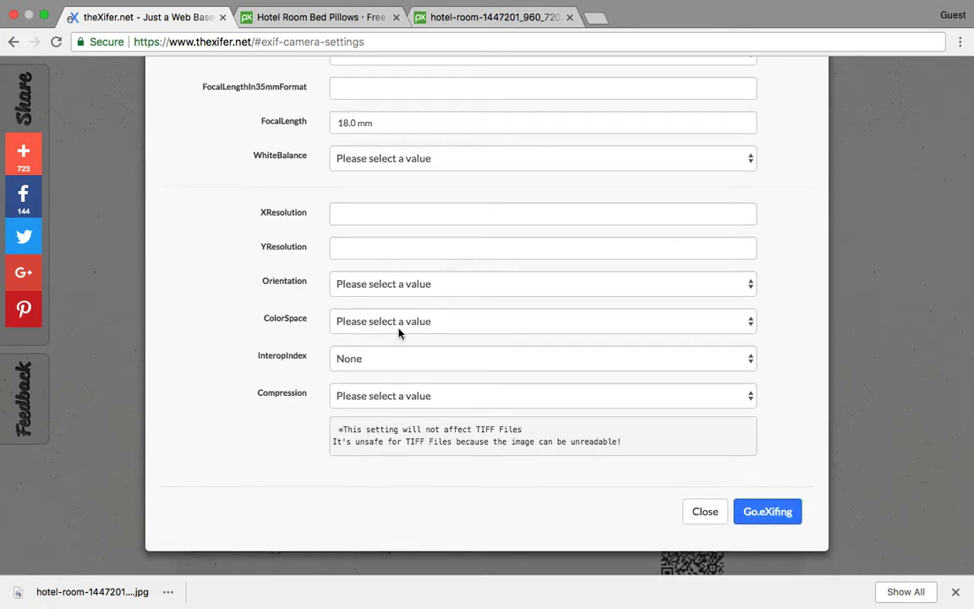
scroll(399, 332, up, 6)
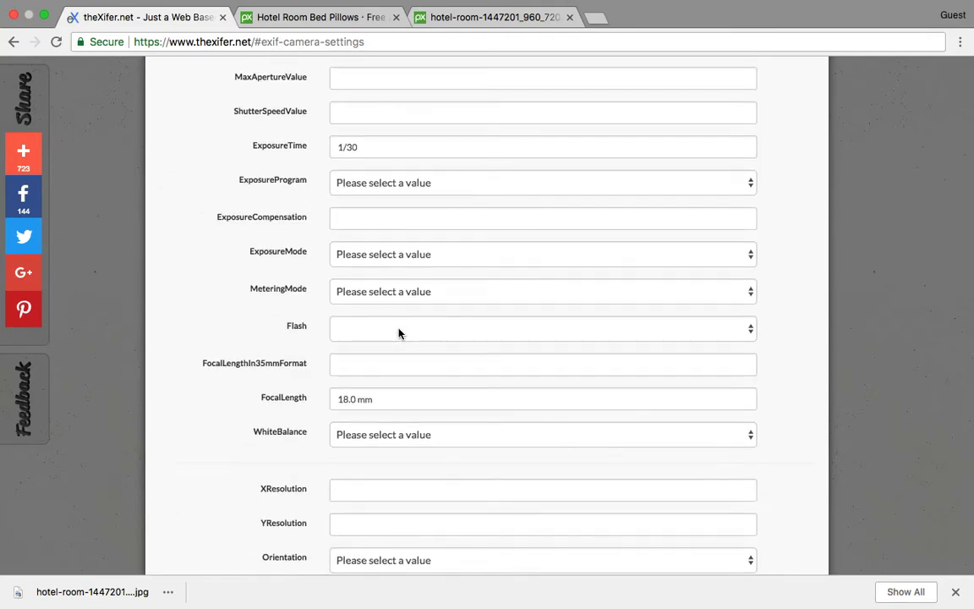
scroll(399, 332, up, 5)
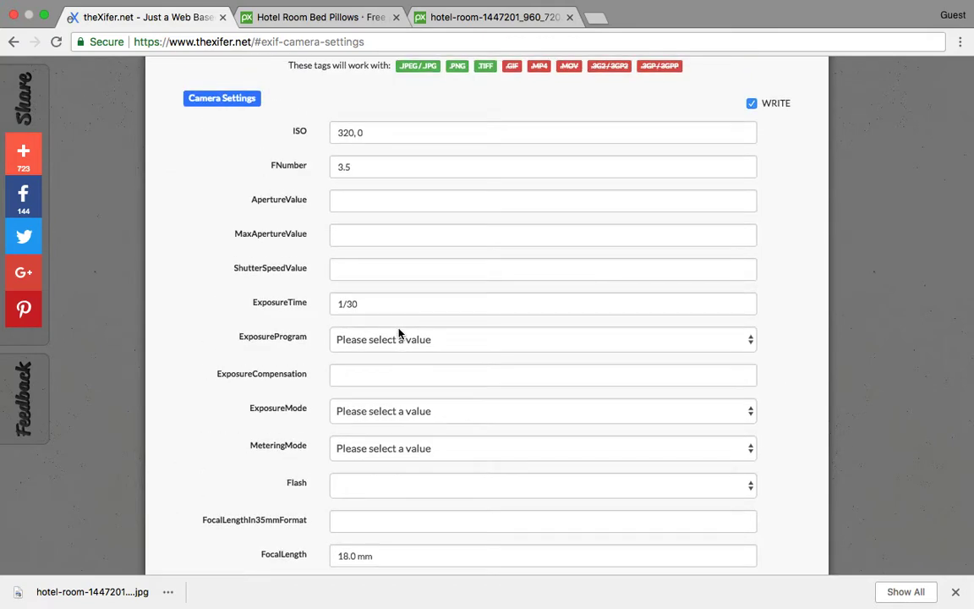
scroll(399, 329, up, 5)
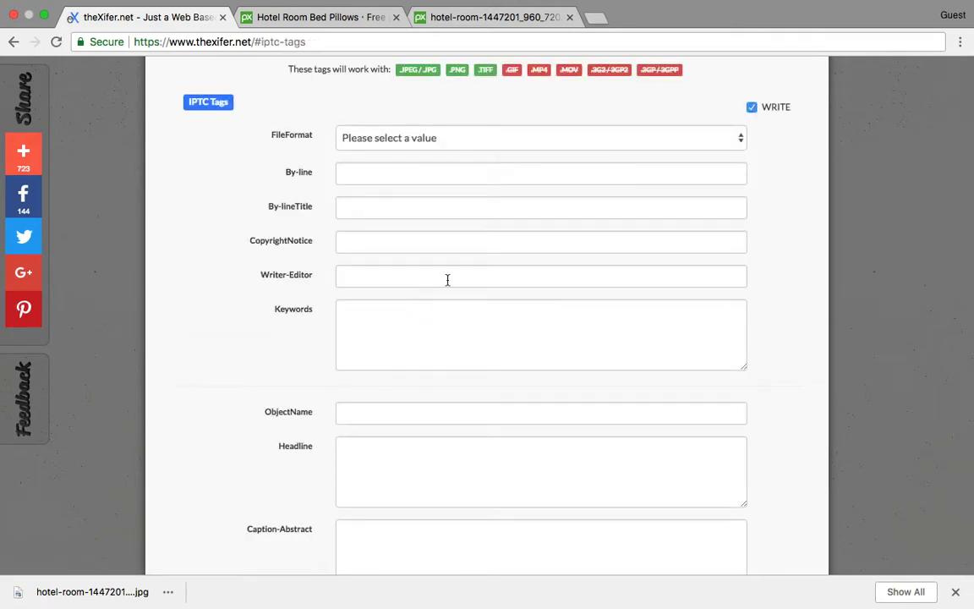
scroll(447, 280, up, 1)
click(428, 290)
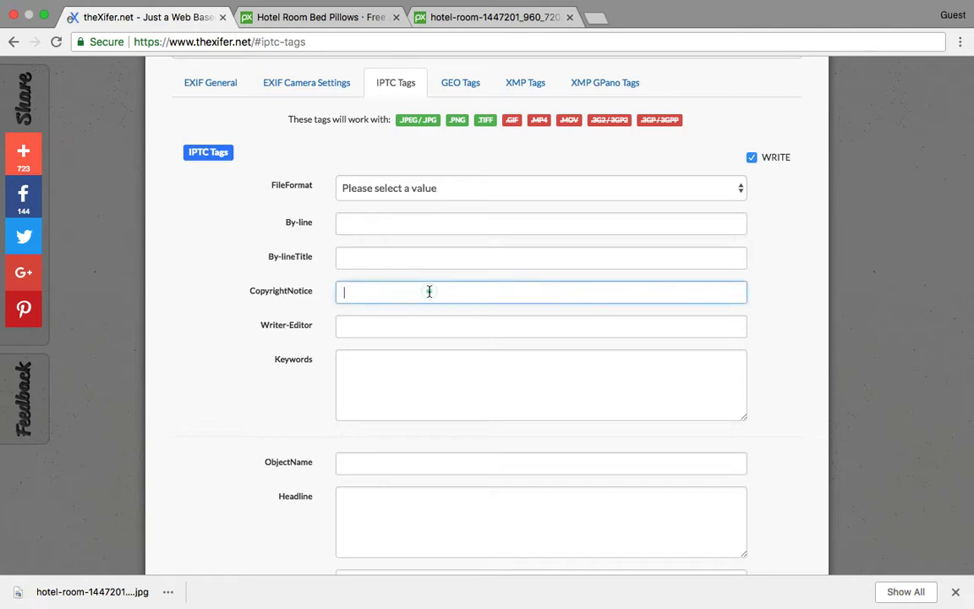
text(Image from Pixabay)
click(434, 385)
scroll(434, 387, up, 1)
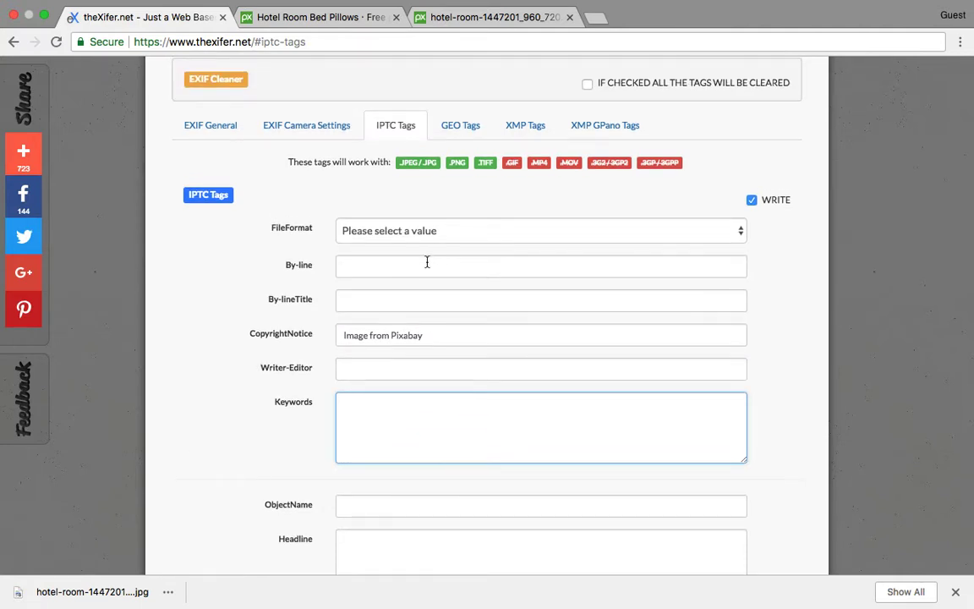
click(476, 233)
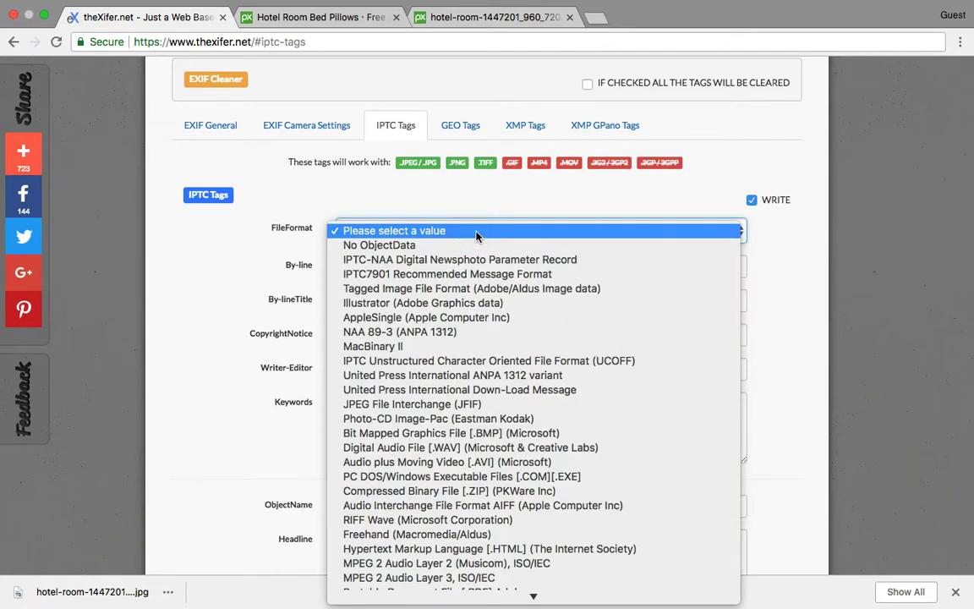
scroll(422, 431, down, 2)
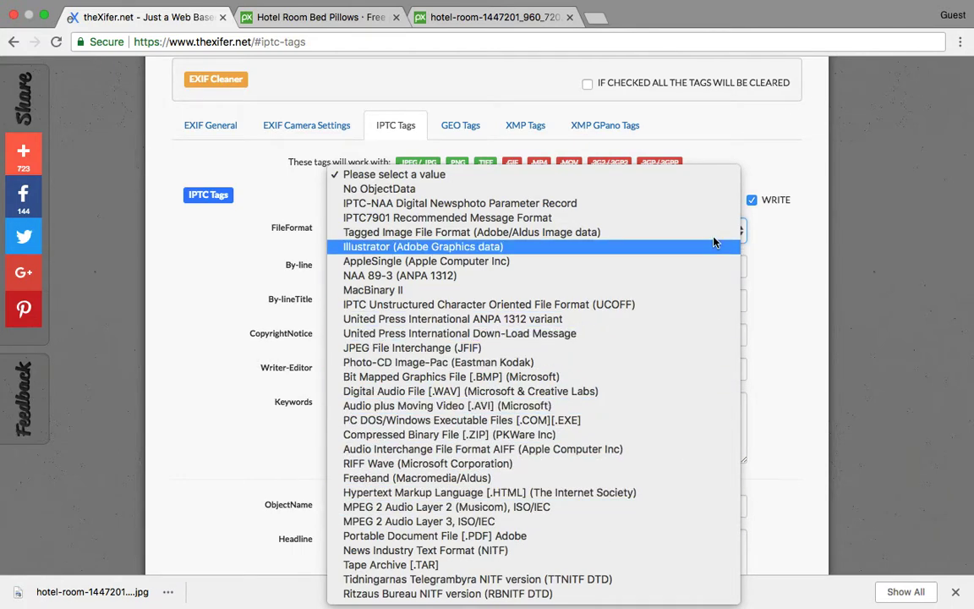
click(715, 176)
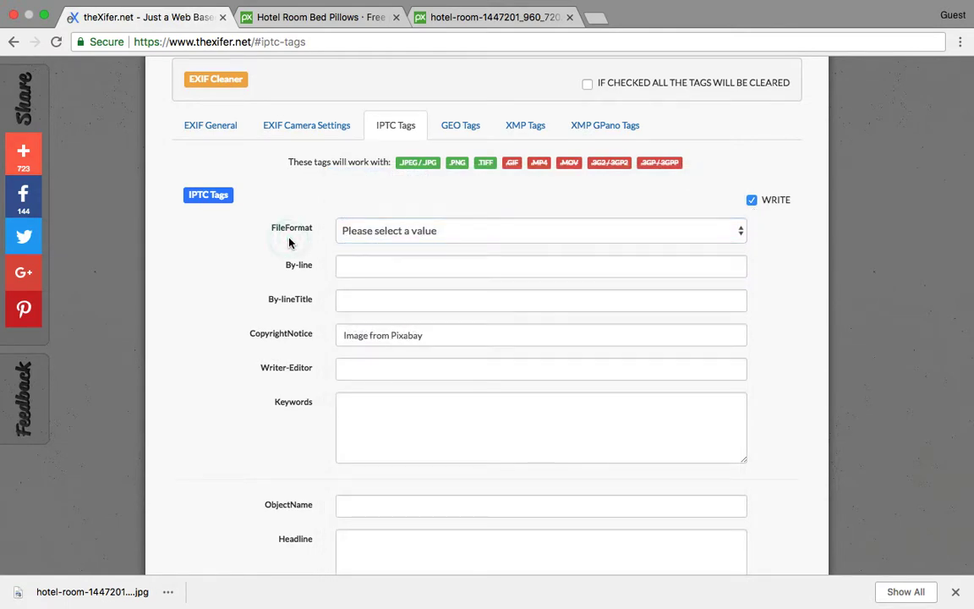
scroll(289, 243, up, 3)
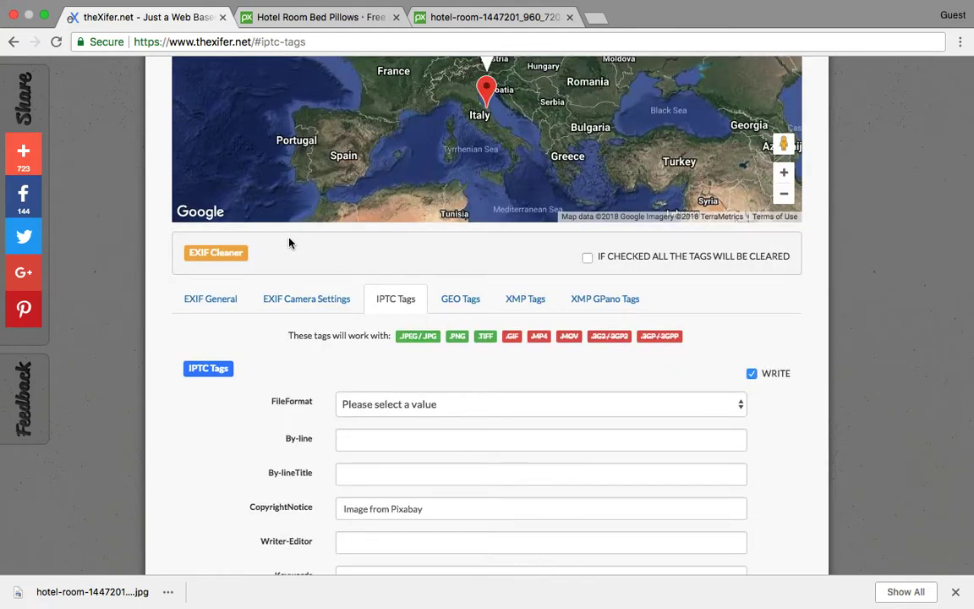
Set the IPTC keywords to 'hotels in London, best hotel london, luxury hotels london'.
scroll(332, 273, down, 2)
scroll(459, 387, down, 2)
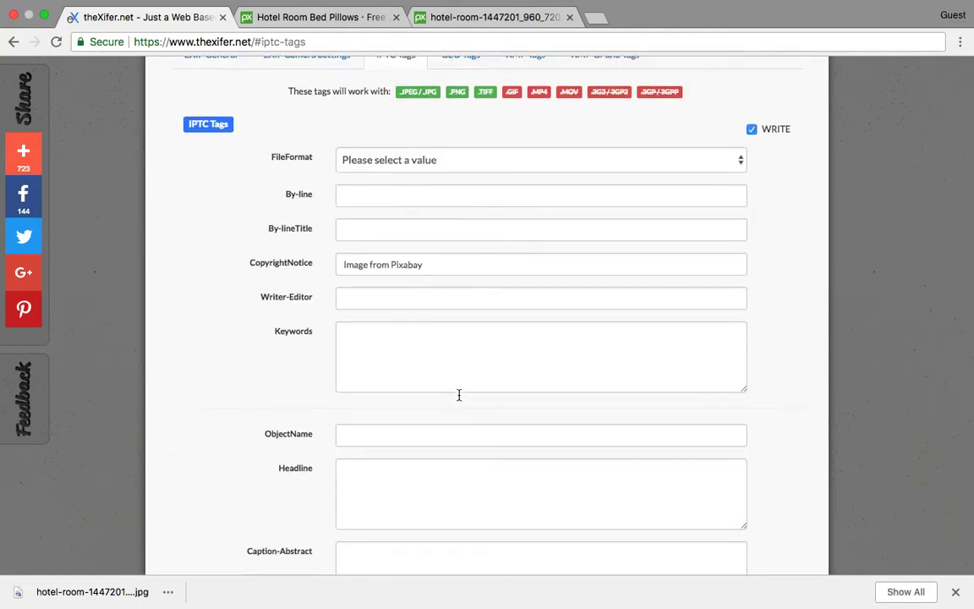
click(375, 352)
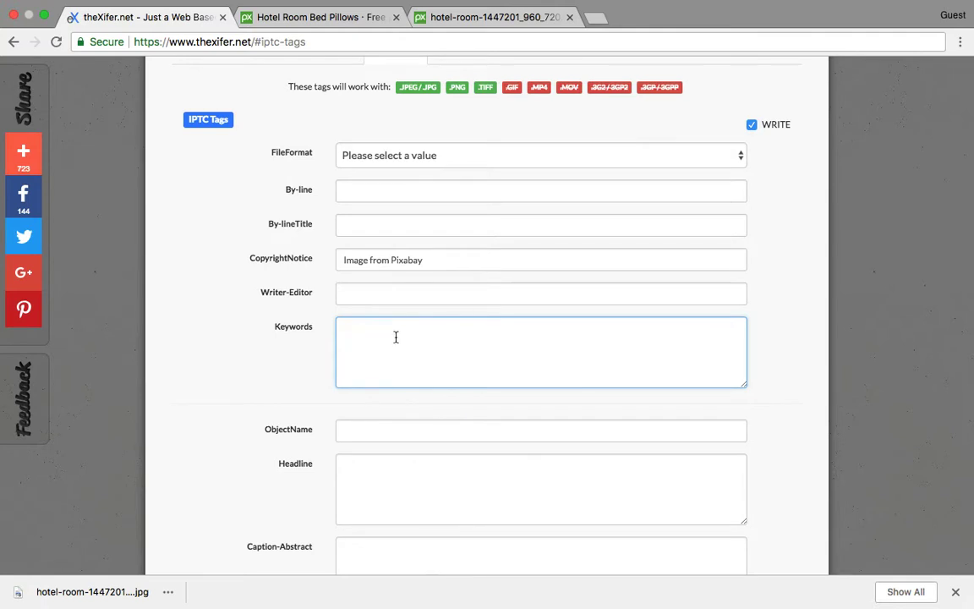
text(hotels in London,)
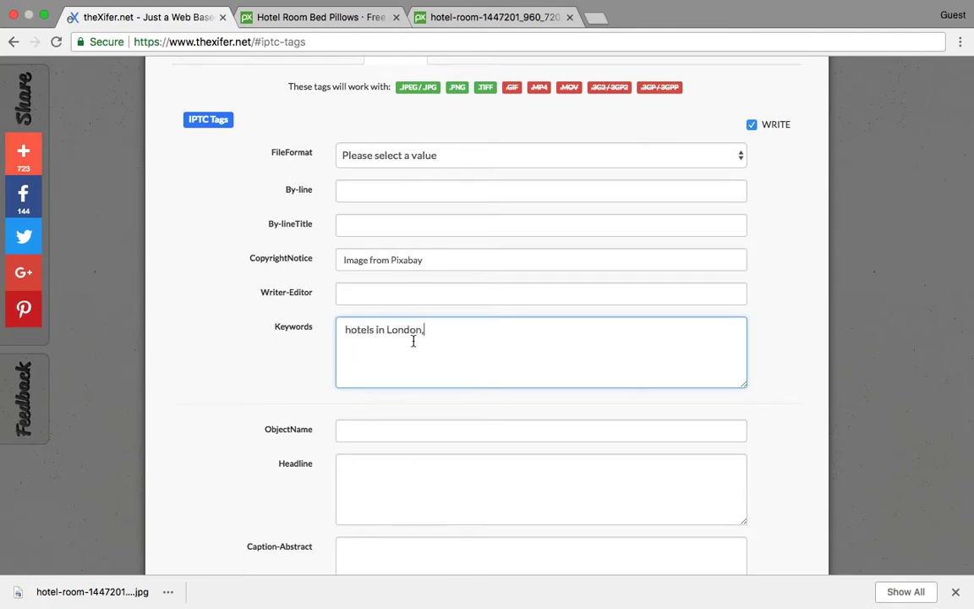
text( best hotel london, hotels)
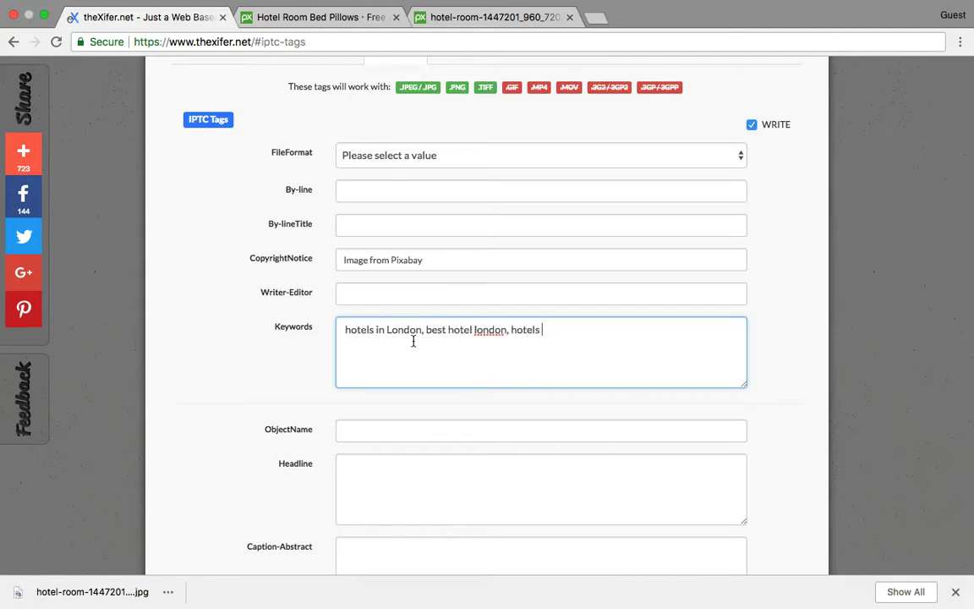
key(alt+shift+Left)
text(luxury hotels london)
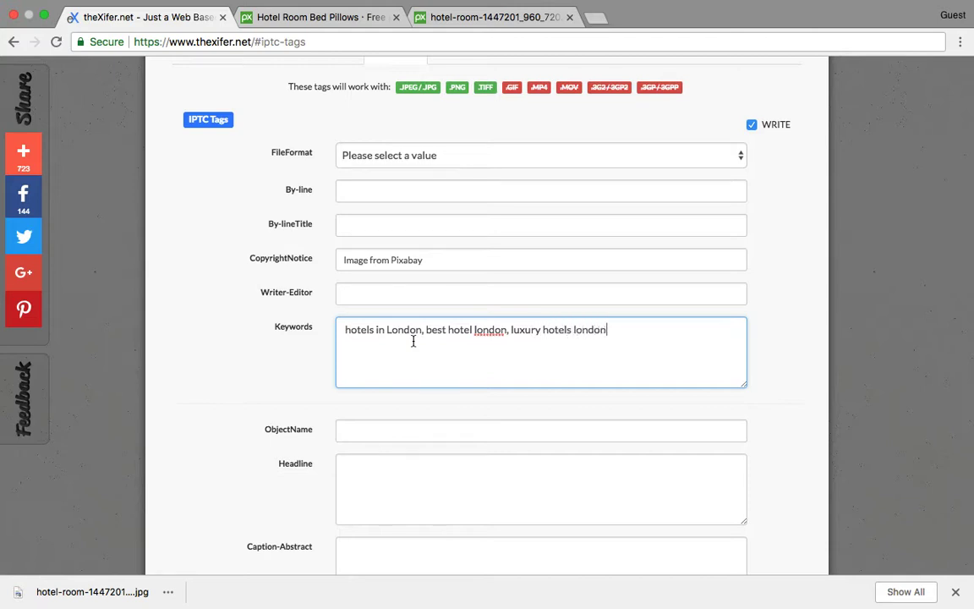
click(437, 432)
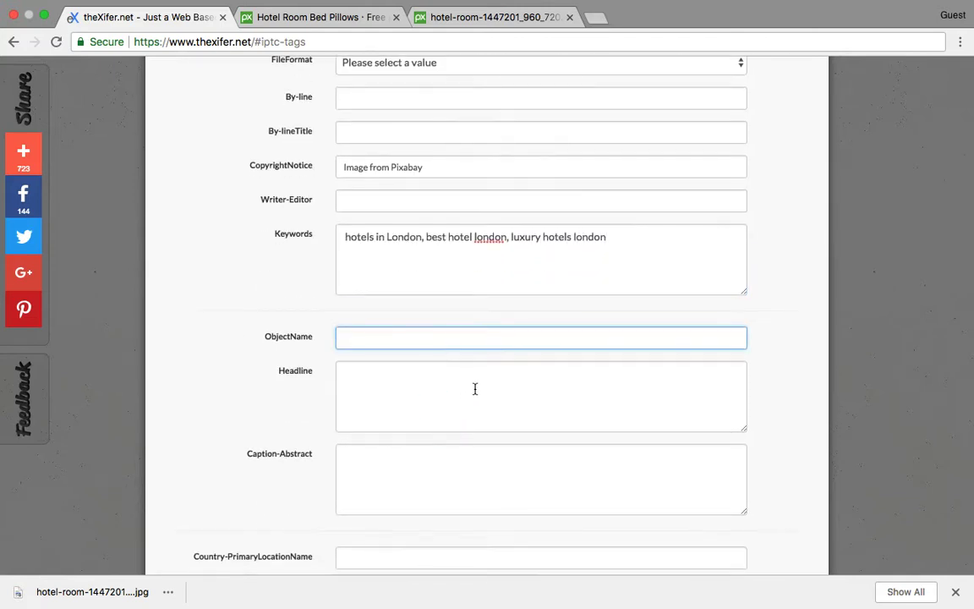
Enter the headline 'Book the best hotel in London' and the city 'London'.
click(474, 389)
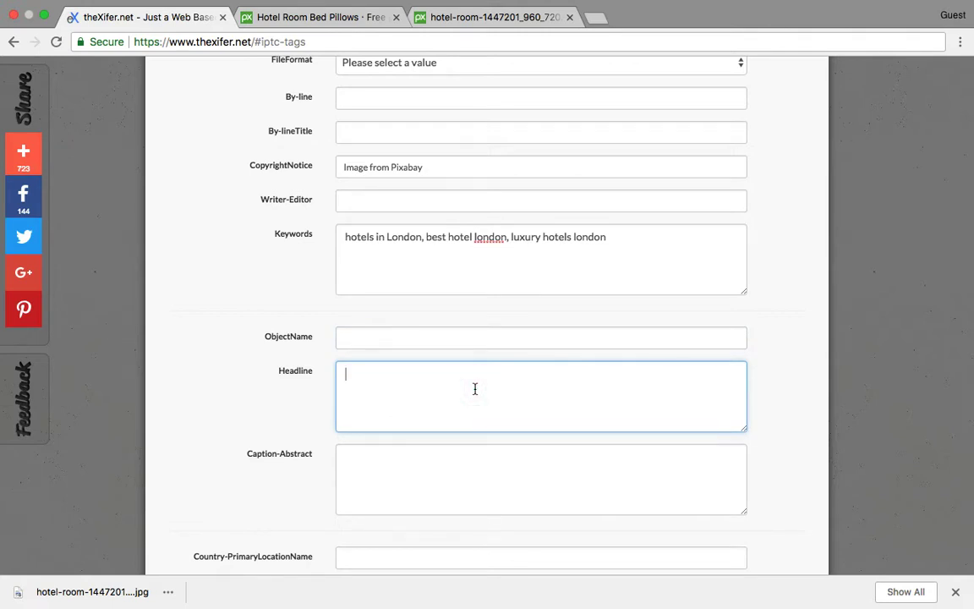
text(Book the best hotel in London)
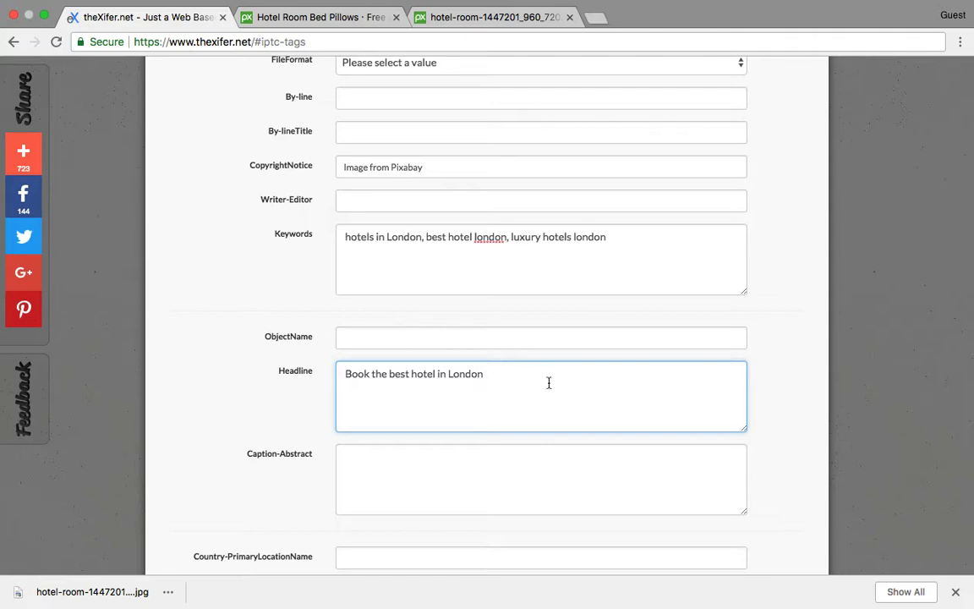
scroll(549, 383, down, 5)
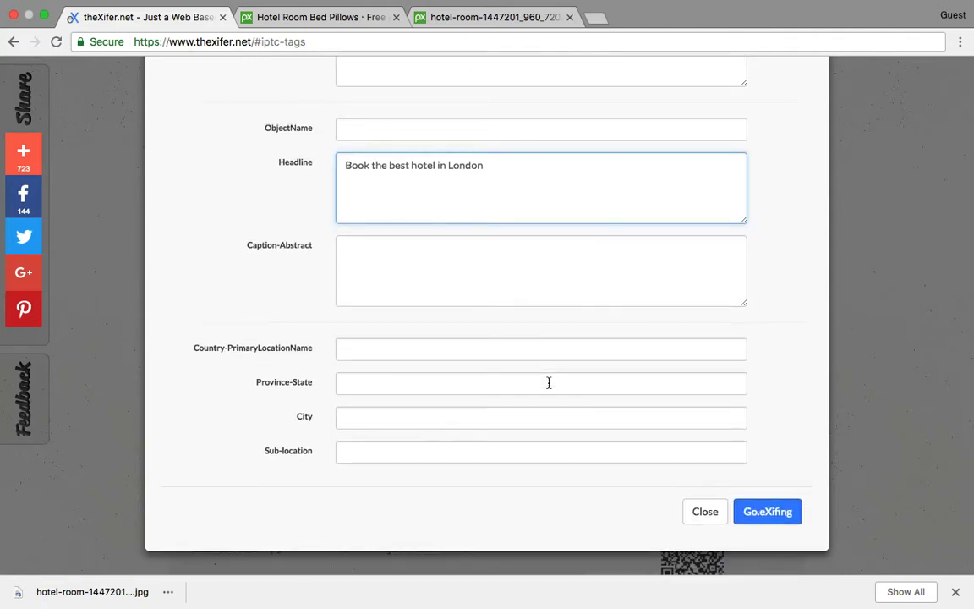
click(437, 420)
text(London)
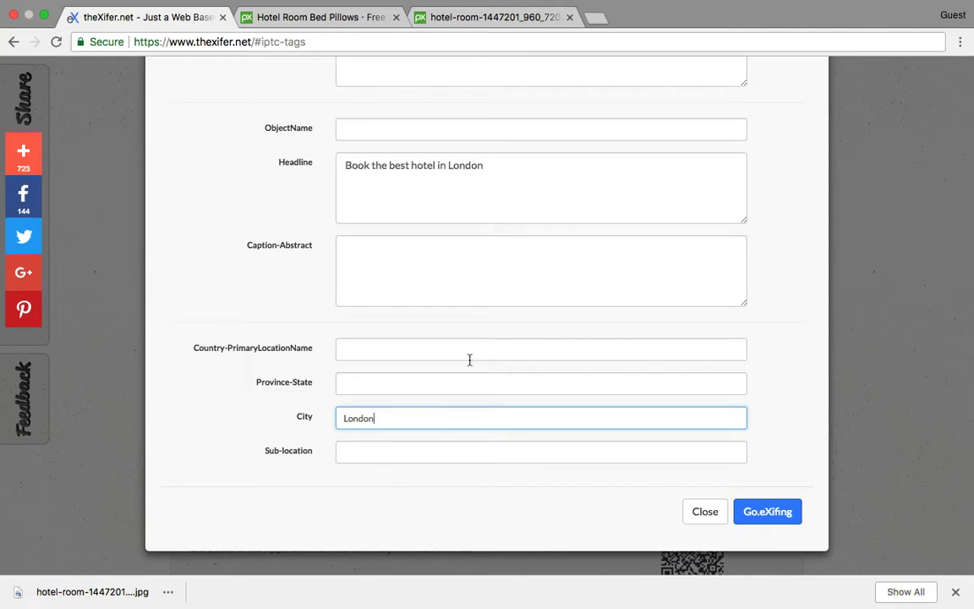
scroll(511, 293, up, 10)
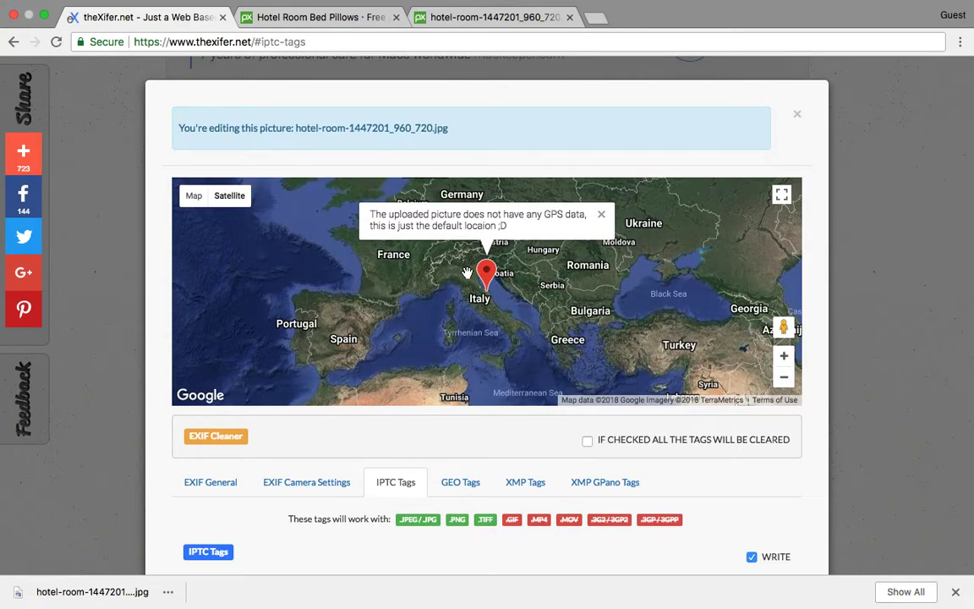
Drag the GPS map marker from Italy up into the UK.
double_click(785, 358)
click(784, 358)
drag(279, 230, 331, 267)
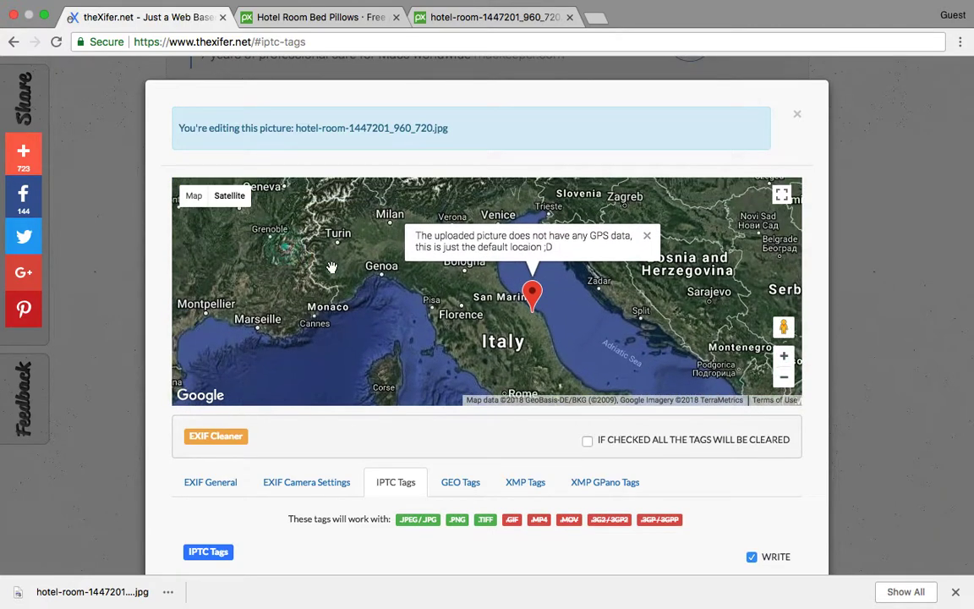
drag(532, 292, 443, 256)
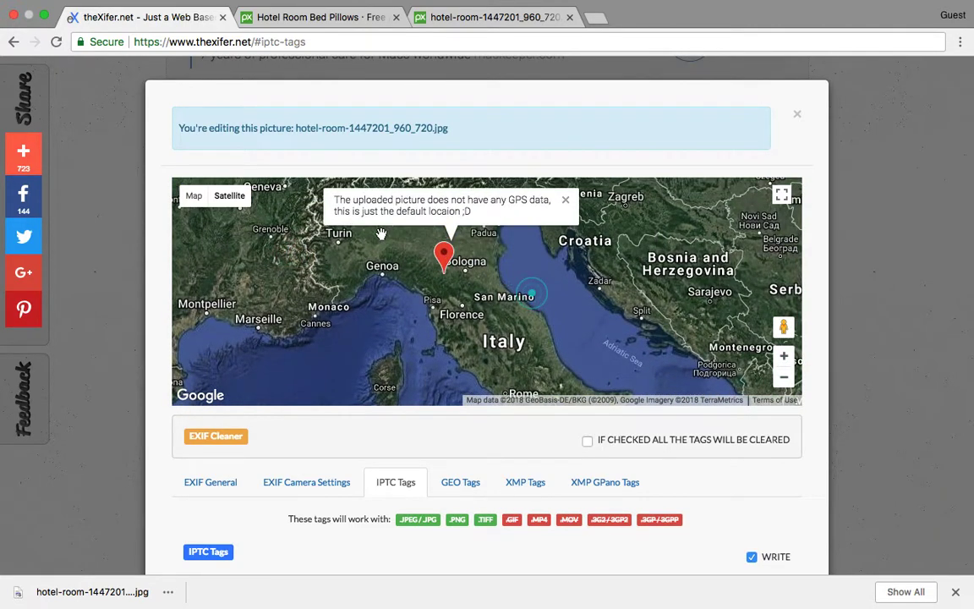
scroll(486, 285, down, 1)
double_click(325, 224)
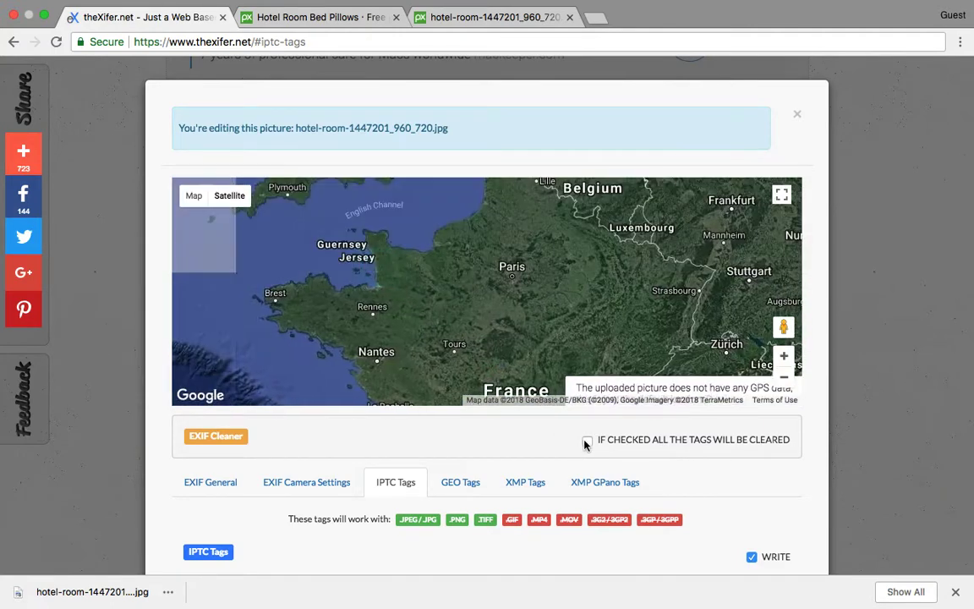
drag(479, 252, 432, 205)
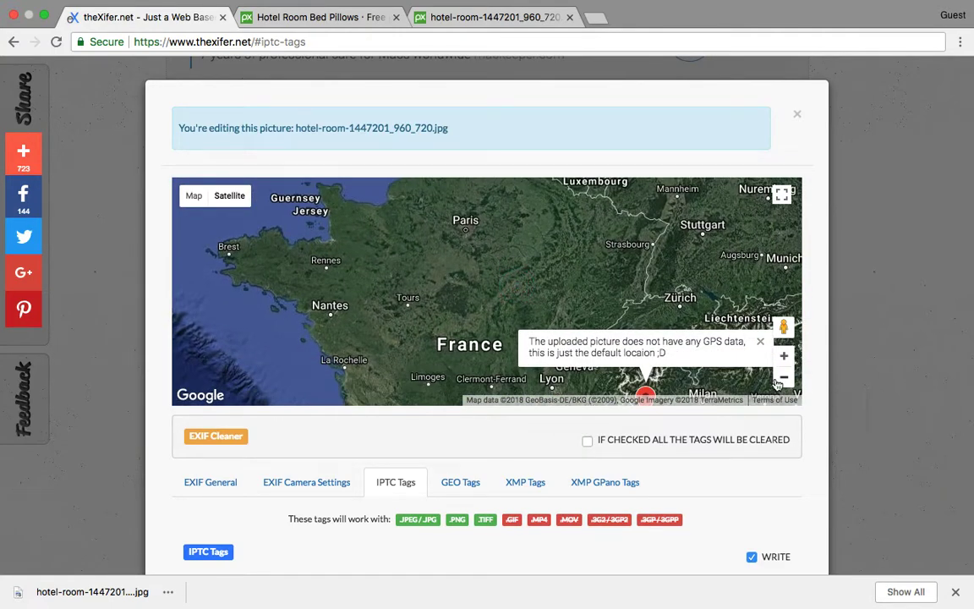
double_click(783, 377)
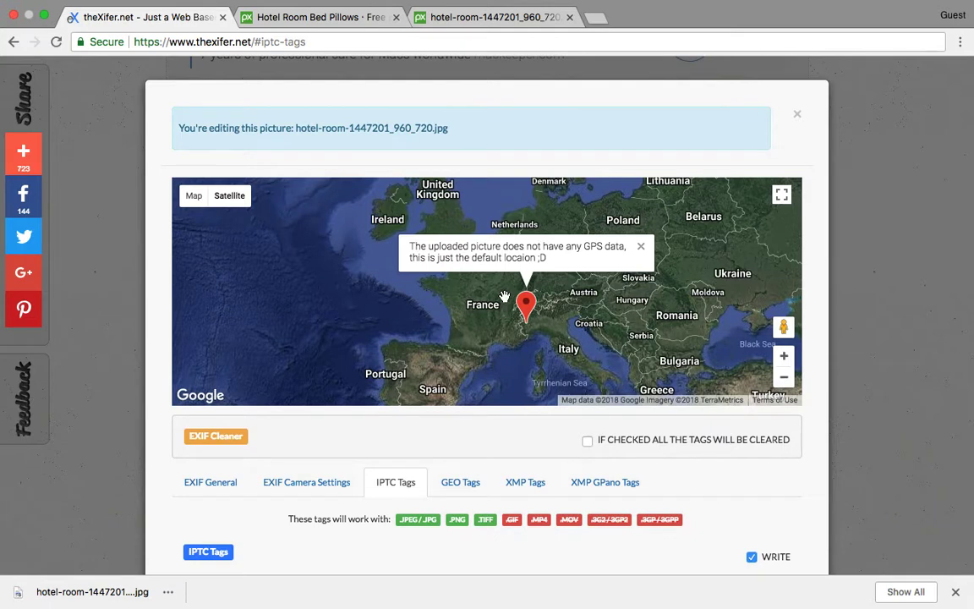
mouse_move(526, 301)
mouse_down()
mouse_move(472, 276)
mouse_move(451, 188)
mouse_move(452, 196)
mouse_up()
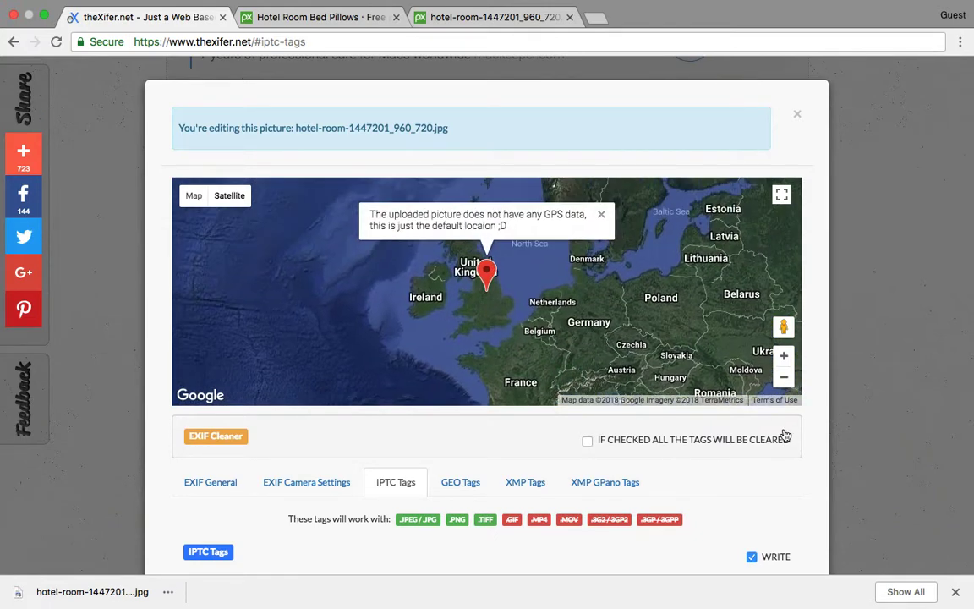
Place the marker on London and zoom the map into central London.
click(783, 358)
click(784, 358)
mouse_move(611, 316)
mouse_down()
mouse_move(571, 295)
mouse_move(559, 268)
mouse_up()
drag(441, 241, 485, 338)
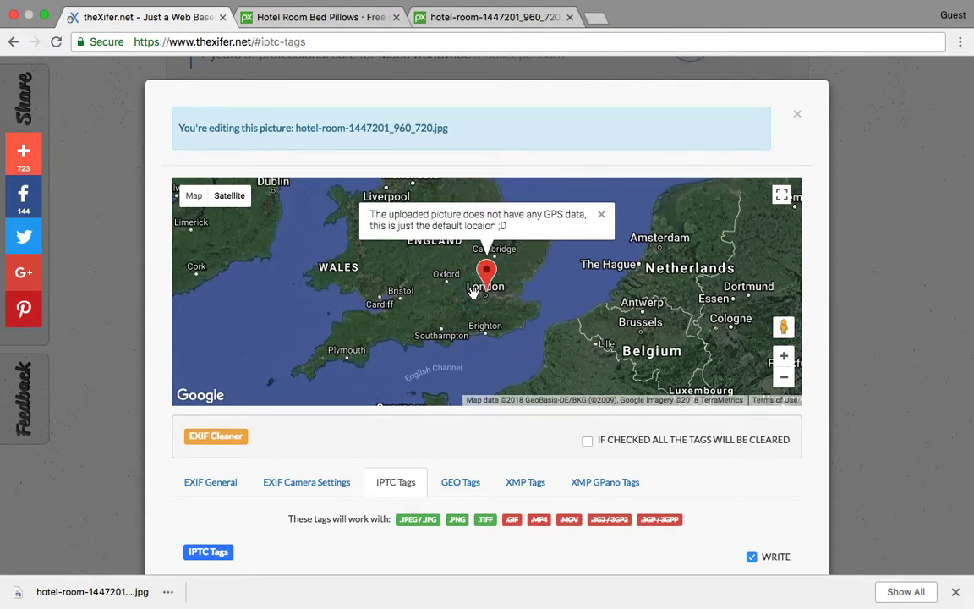
double_click(474, 290)
double_click(493, 293)
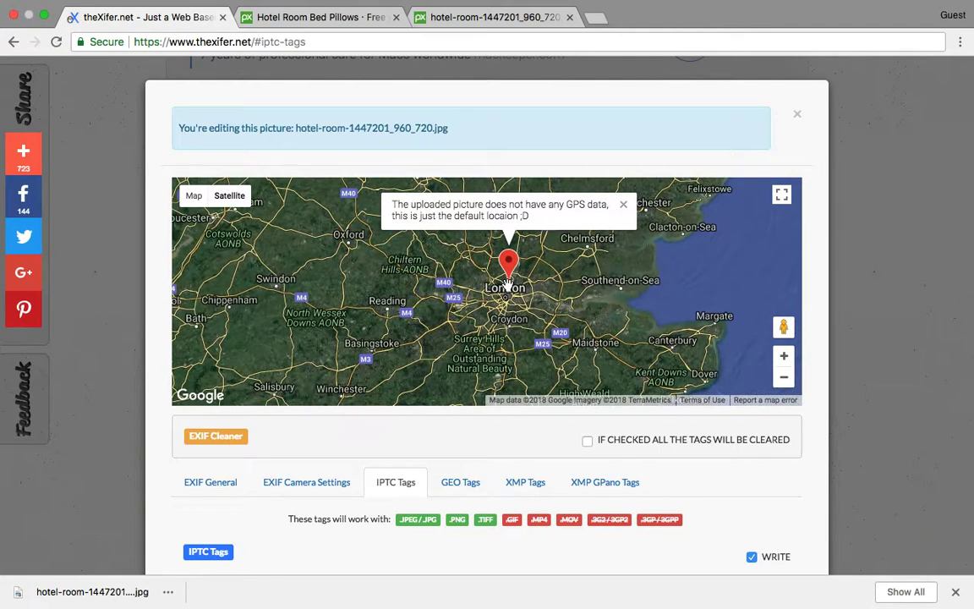
double_click(505, 292)
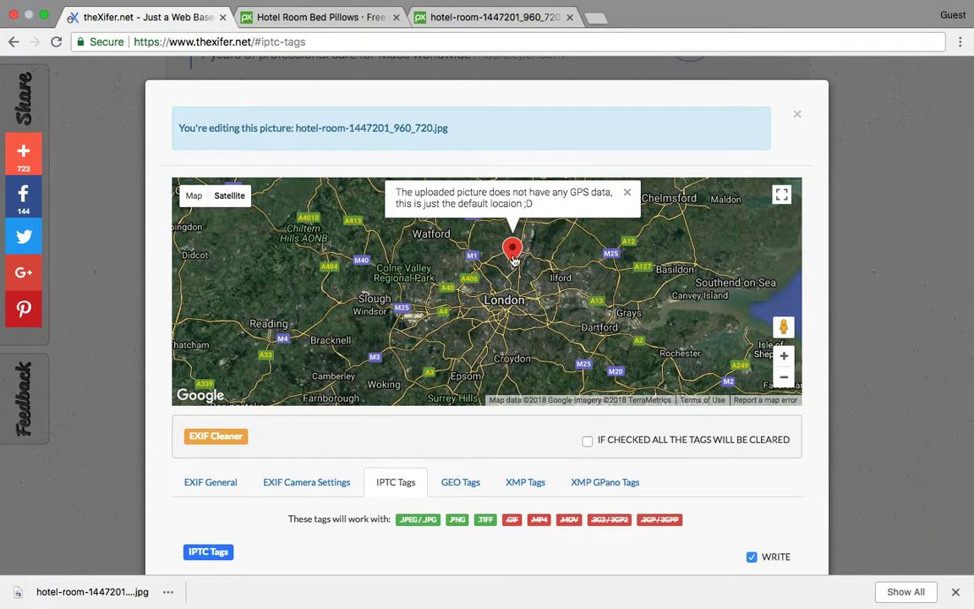
double_click(471, 286)
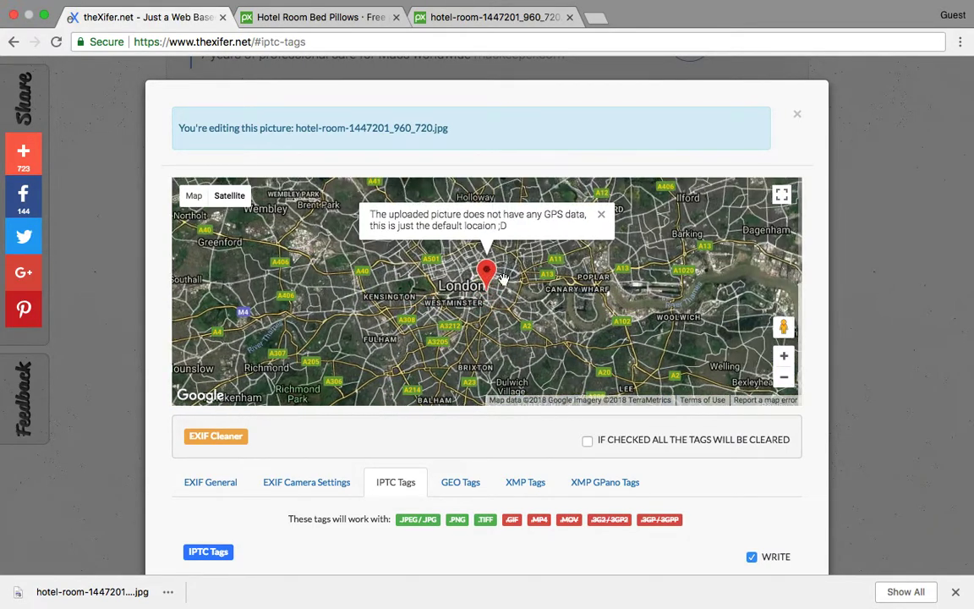
double_click(460, 289)
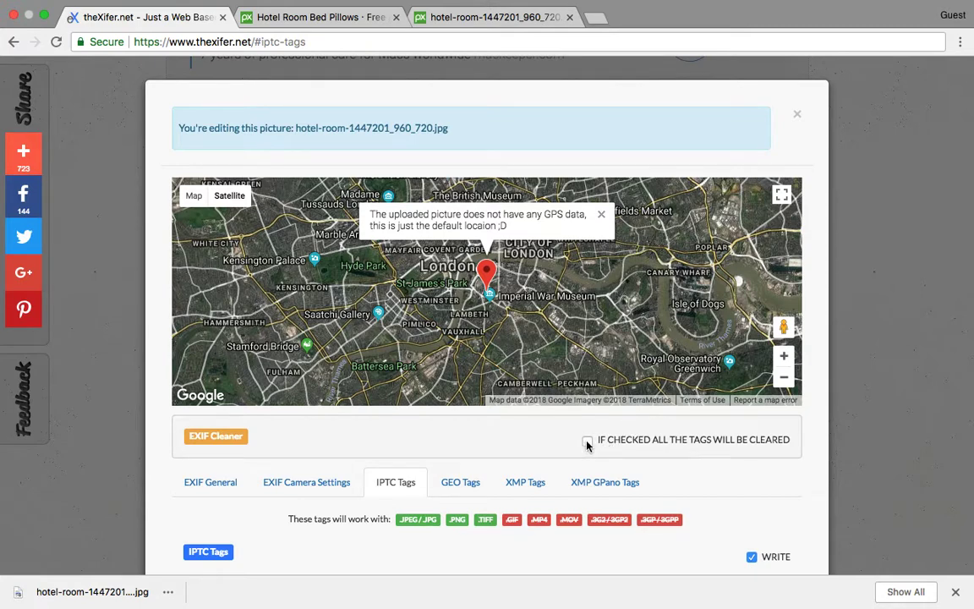
scroll(436, 436, down, 3)
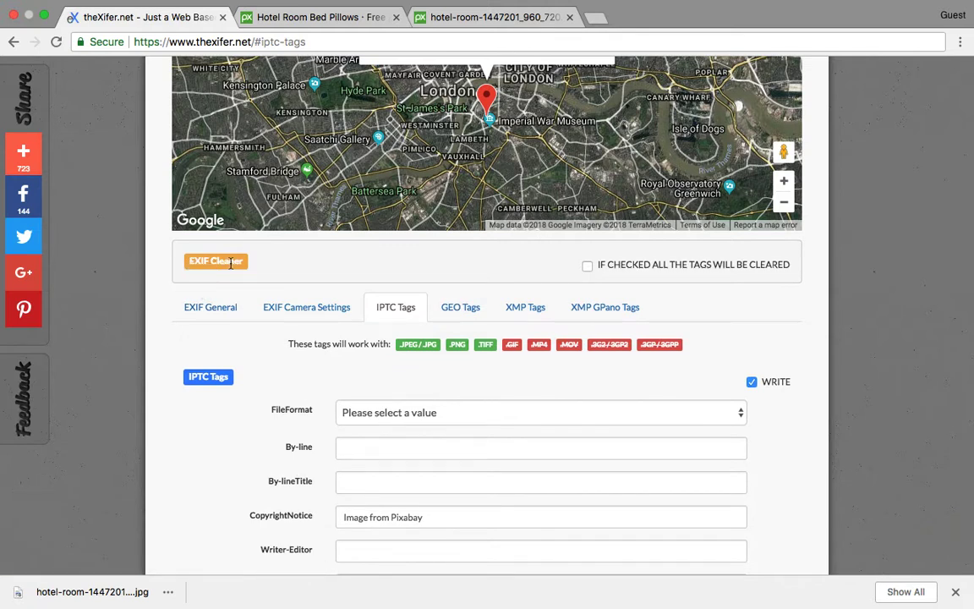
click(455, 310)
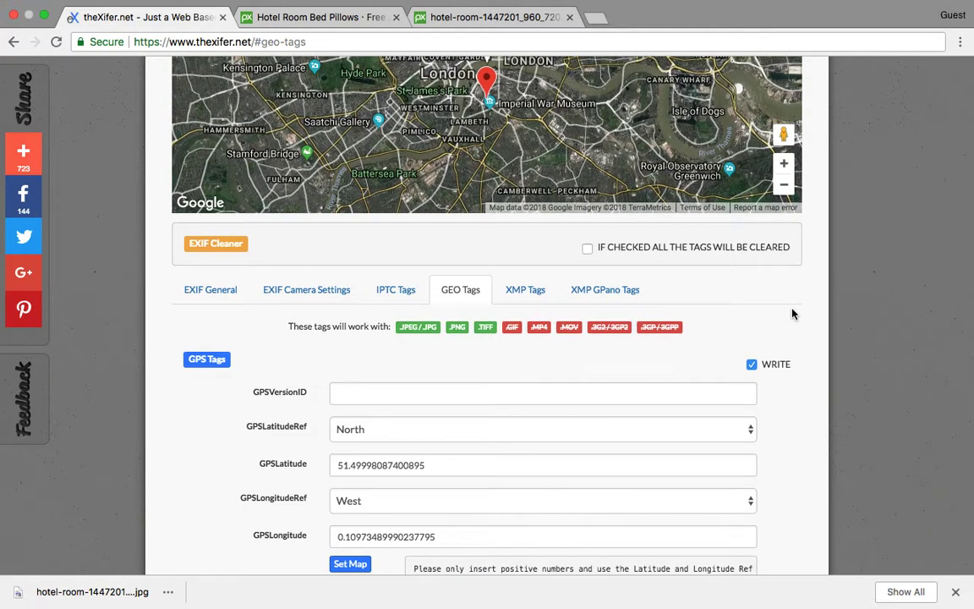
scroll(540, 289, down, 10)
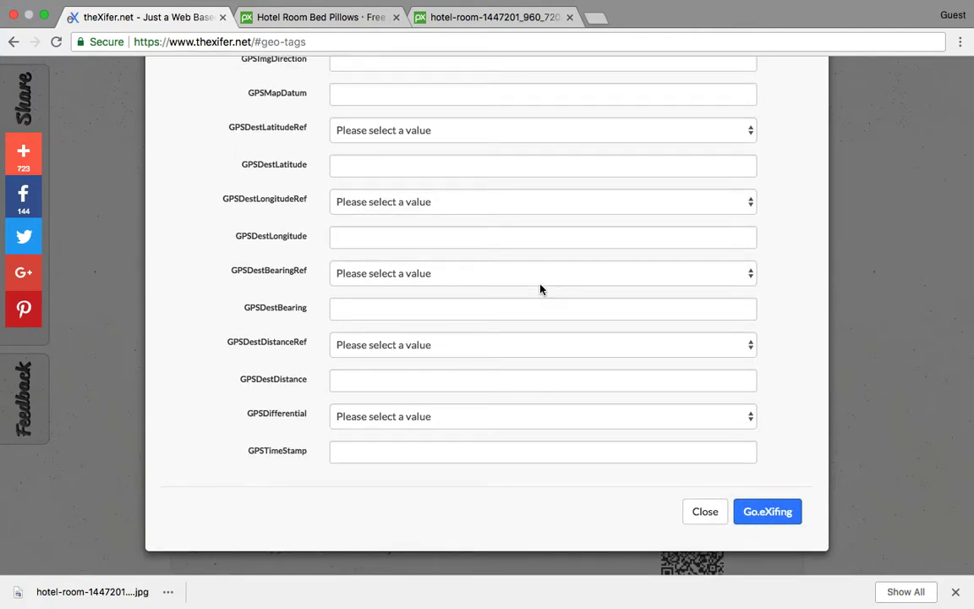
scroll(540, 289, up, 10)
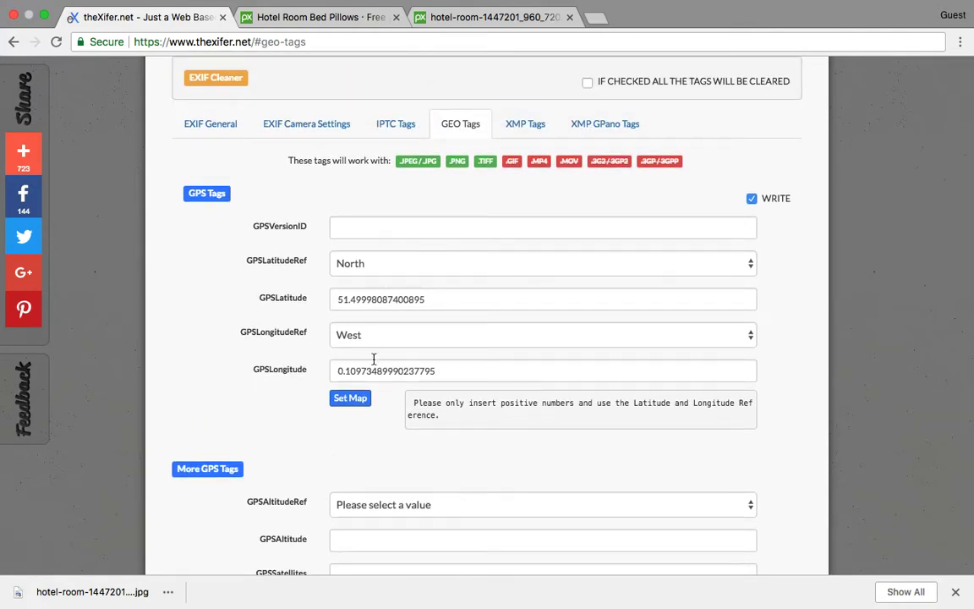
scroll(344, 342, up, 1)
Set the XMP Creator to 'Hotel Name Here'.
click(522, 181)
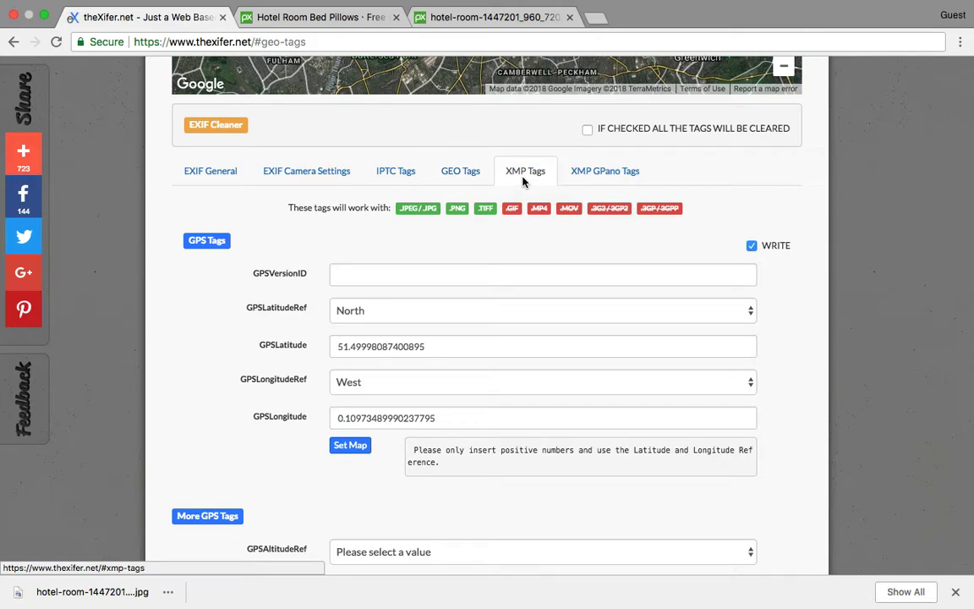
scroll(522, 179, up, 2)
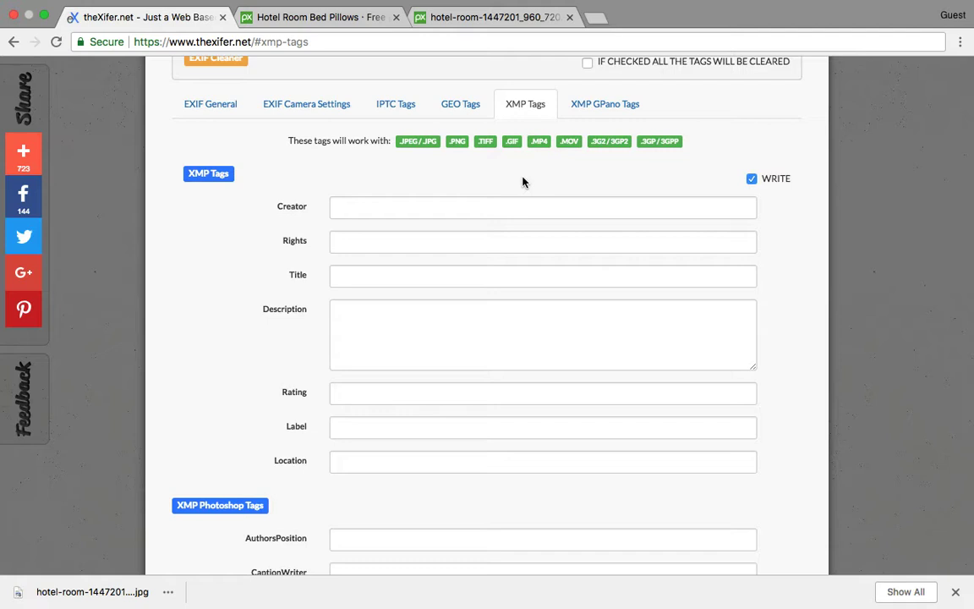
click(506, 208)
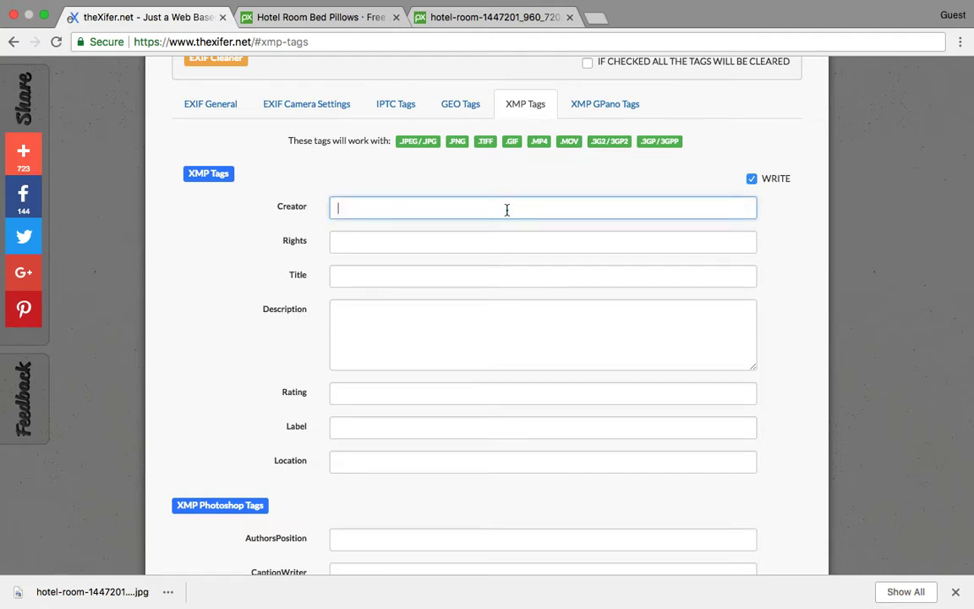
text(ClickDo Ltd.)
key(super+a)
text(Hotel Name Here)
Enter the title 'Book the best hotel in London' and begin the luxury-hotel description.
click(465, 282)
text(Book the )
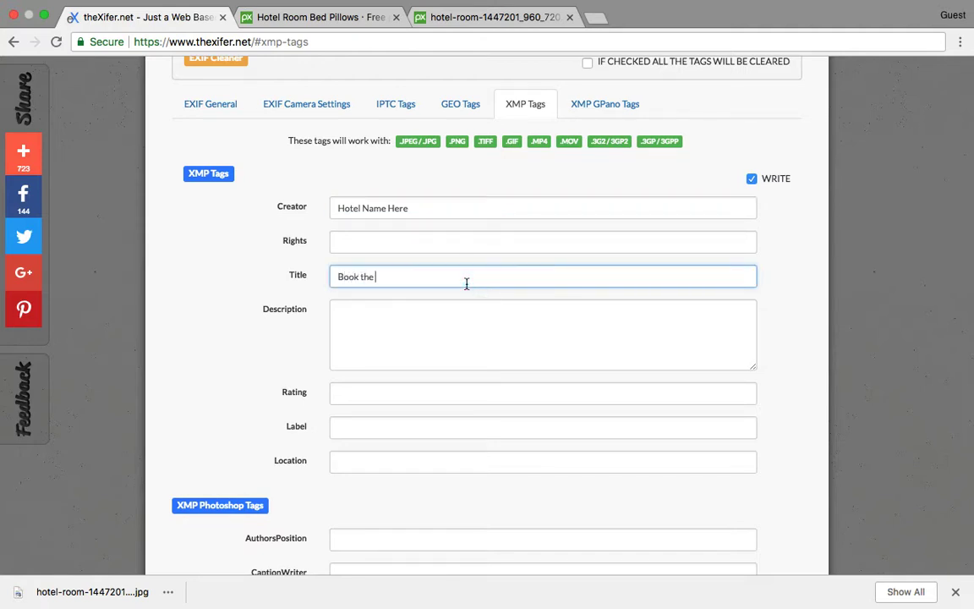
text(best hotel in London)
key(Tab)
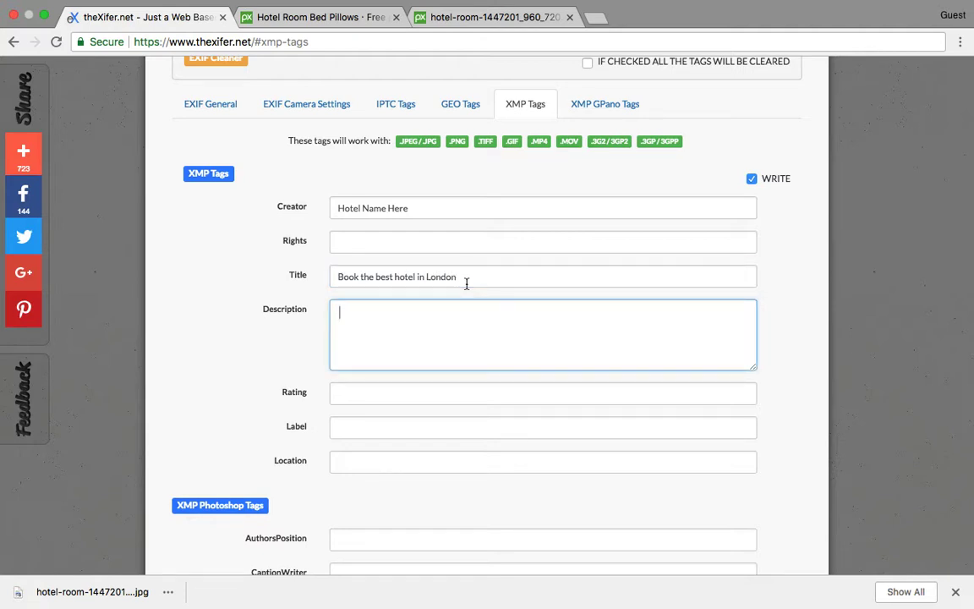
text(The best luxury h)
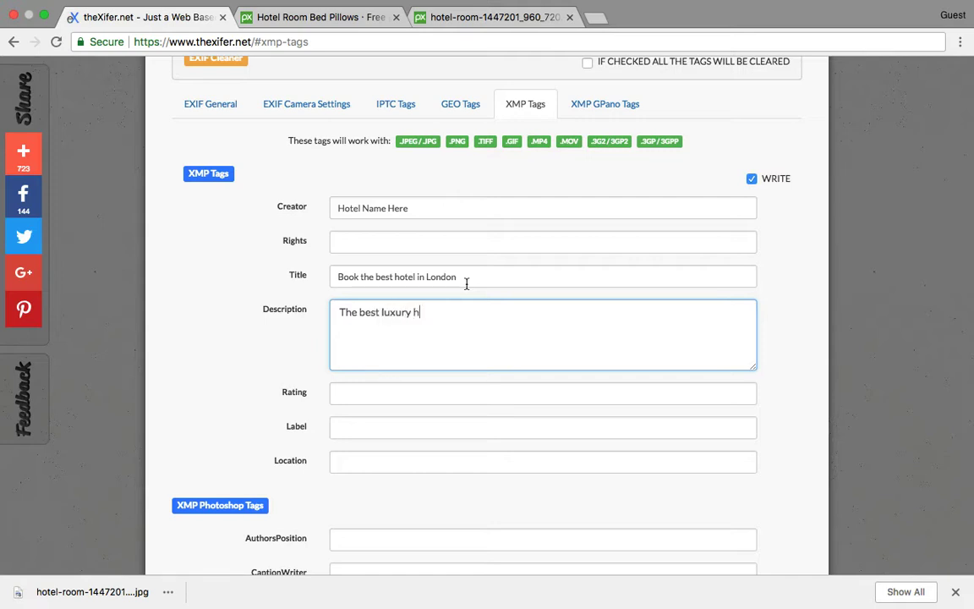
text(otel in London.)
Set the XMP Location and City fields to 'London'.
scroll(460, 334, down, 3)
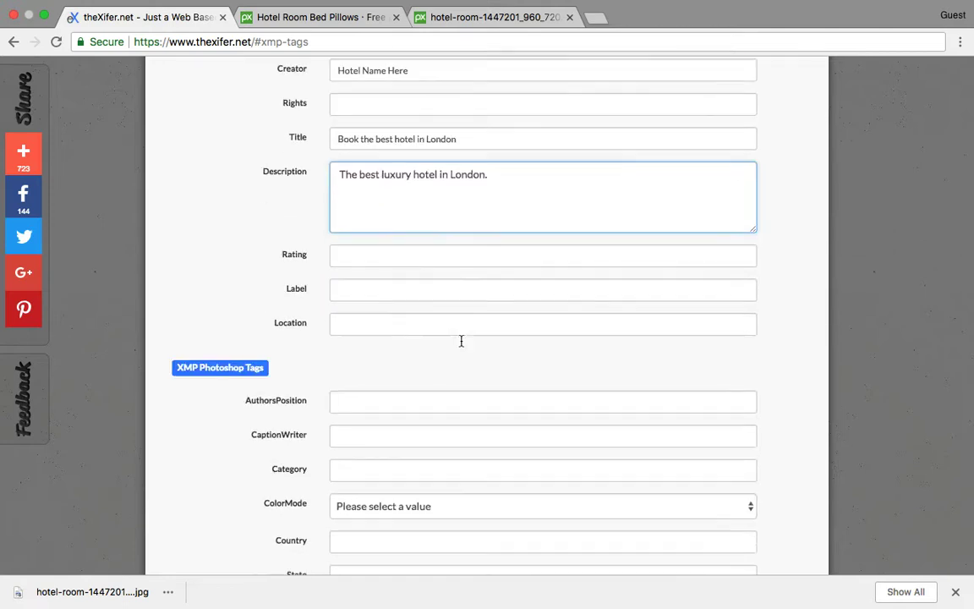
scroll(482, 290, down, 1)
click(478, 286)
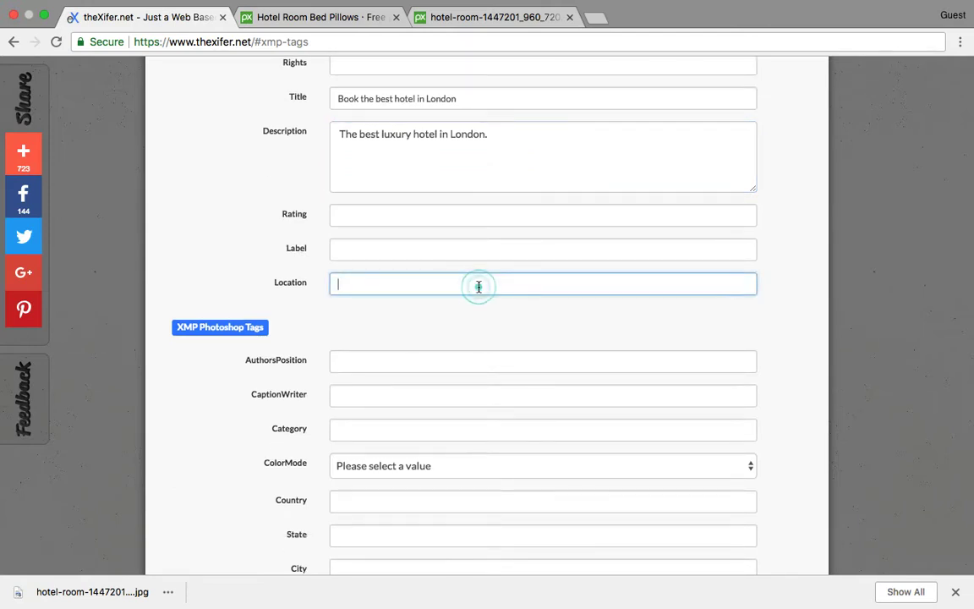
text(London)
scroll(503, 359, down, 8)
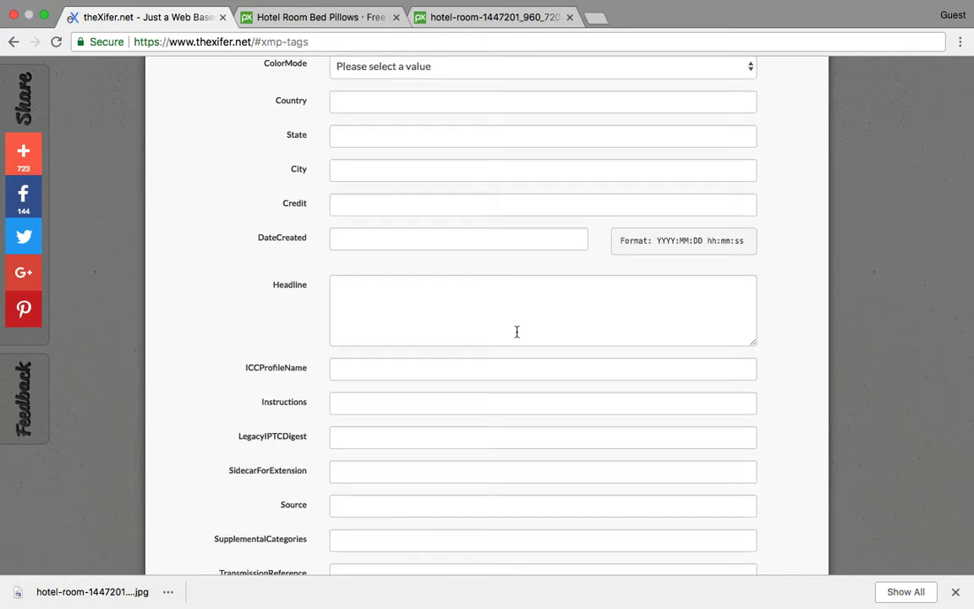
scroll(525, 316, down, 3)
scroll(525, 316, up, 5)
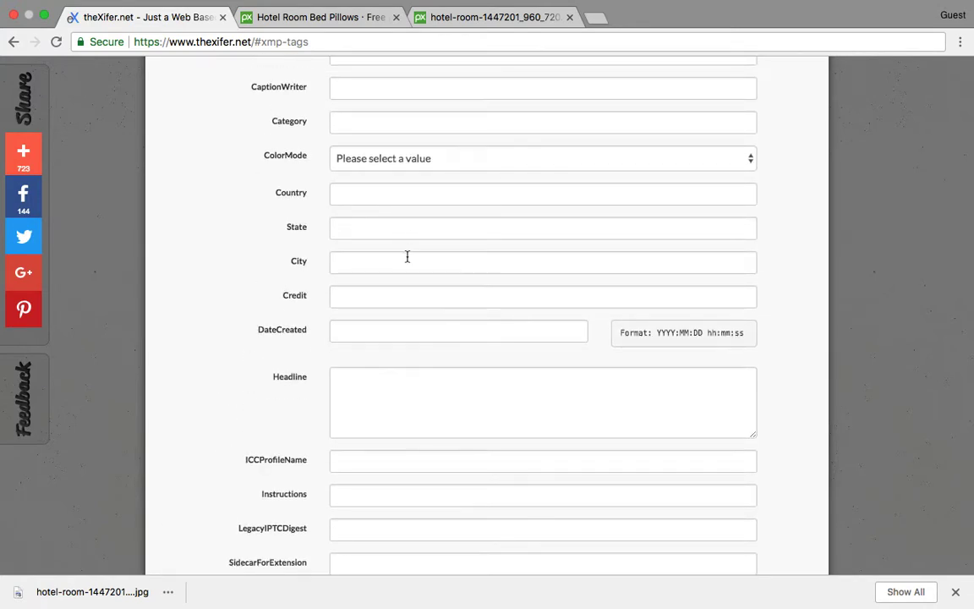
click(407, 260)
text(London)
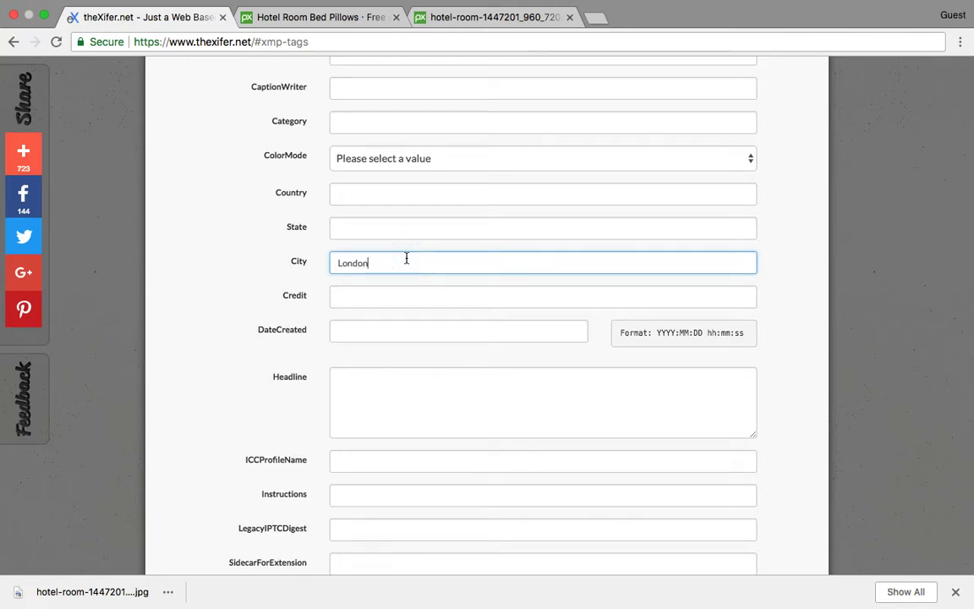
scroll(500, 200, up, 3)
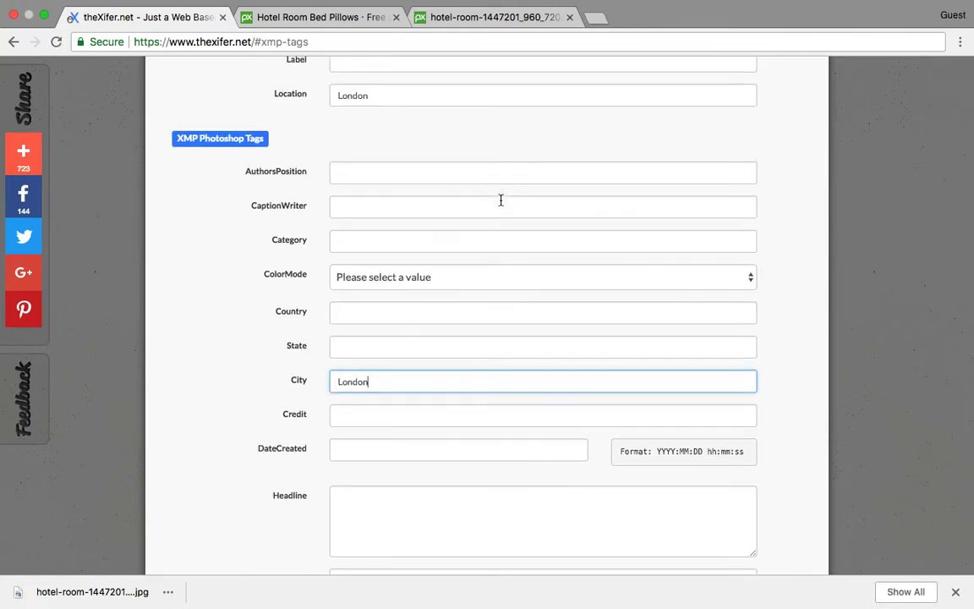
Set the Photoshop Category to 'Hotels & Accommodation'.
click(472, 239)
text(Hotel)
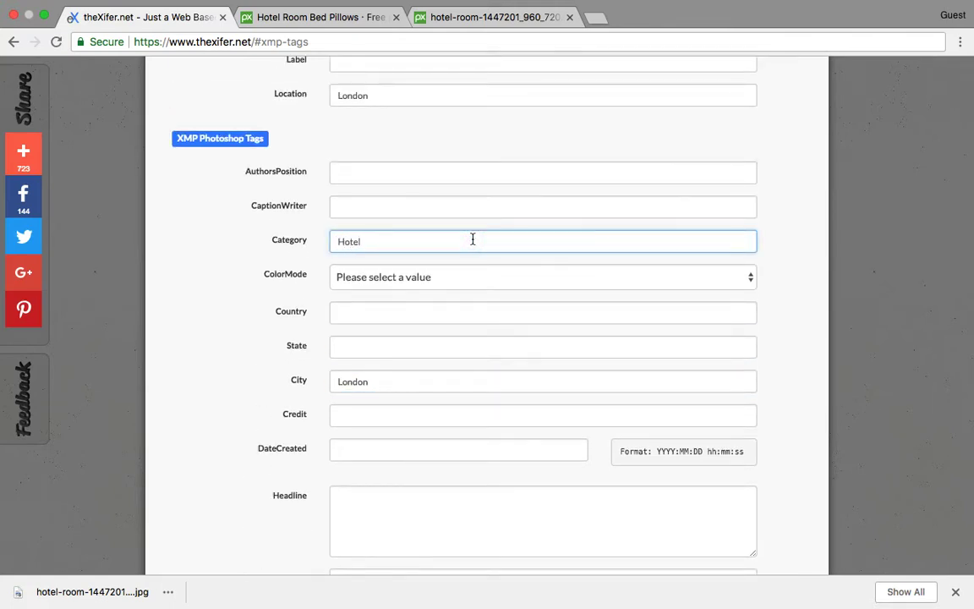
text(s & Accommodation)
click(539, 191)
scroll(539, 194, up, 3)
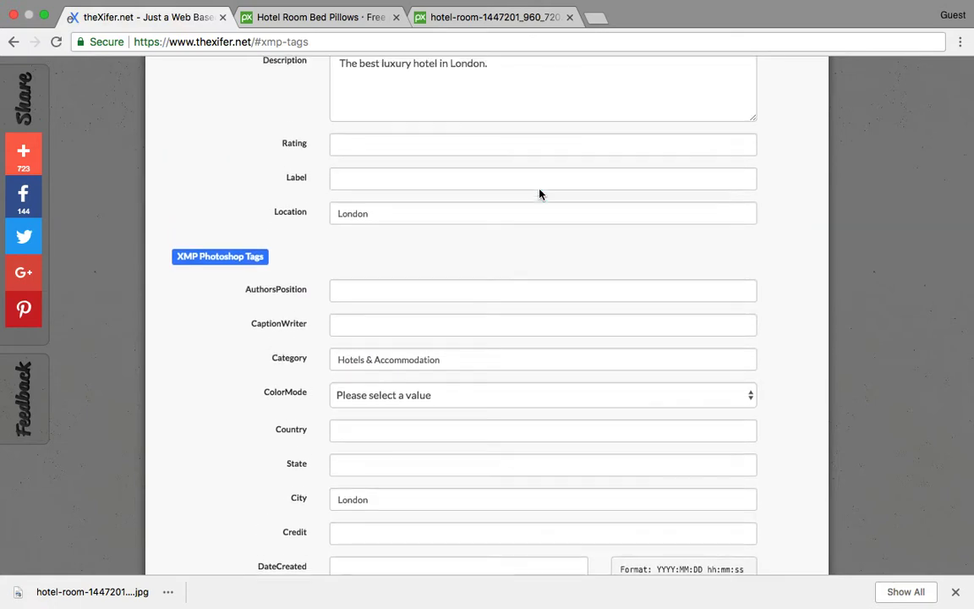
scroll(539, 193, up, 8)
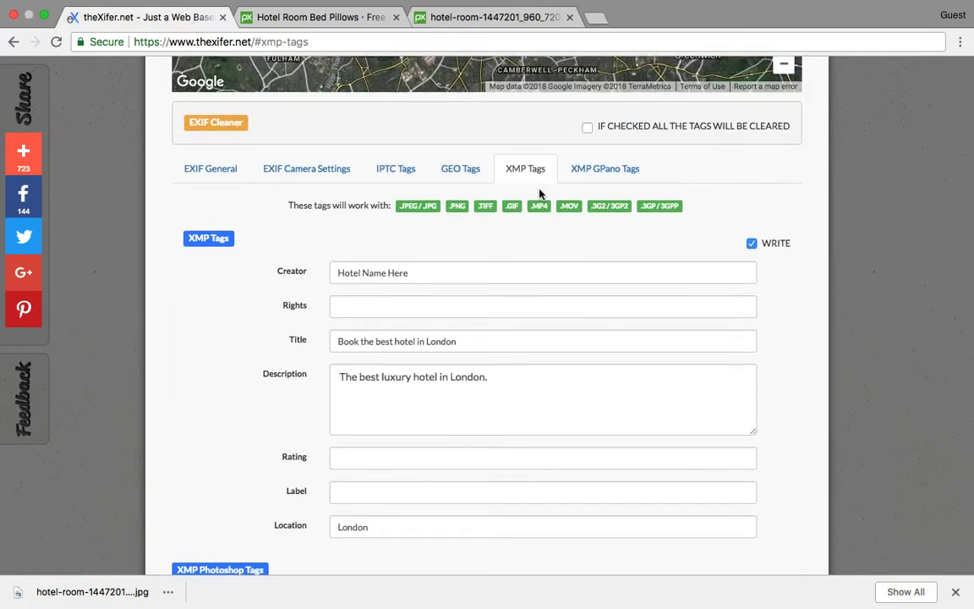
Review the EXIF General, IPTC, GPS and XMP tag tabs.
scroll(540, 194, up, 2)
scroll(581, 262, up, 3)
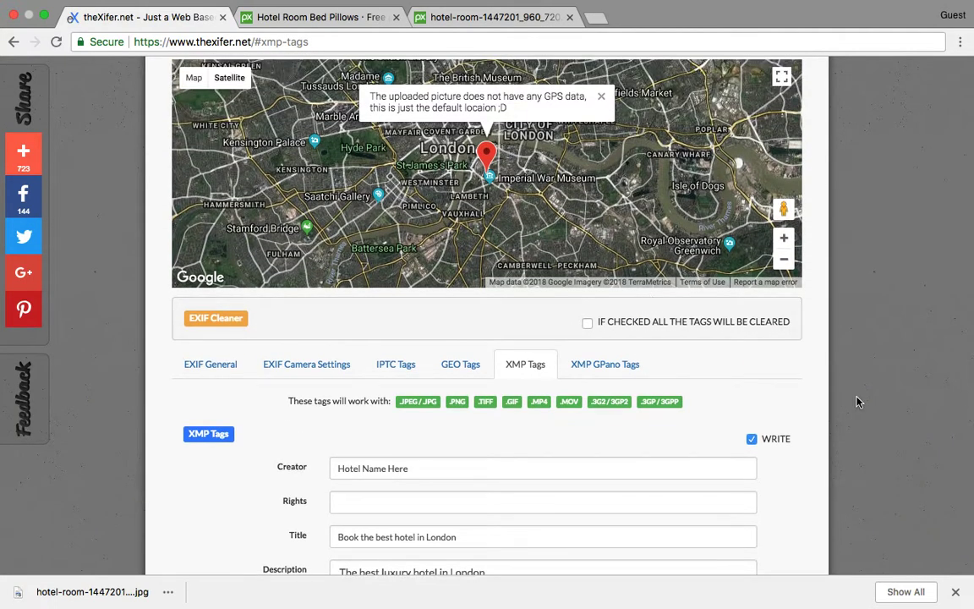
scroll(857, 401, up, 1)
click(179, 408)
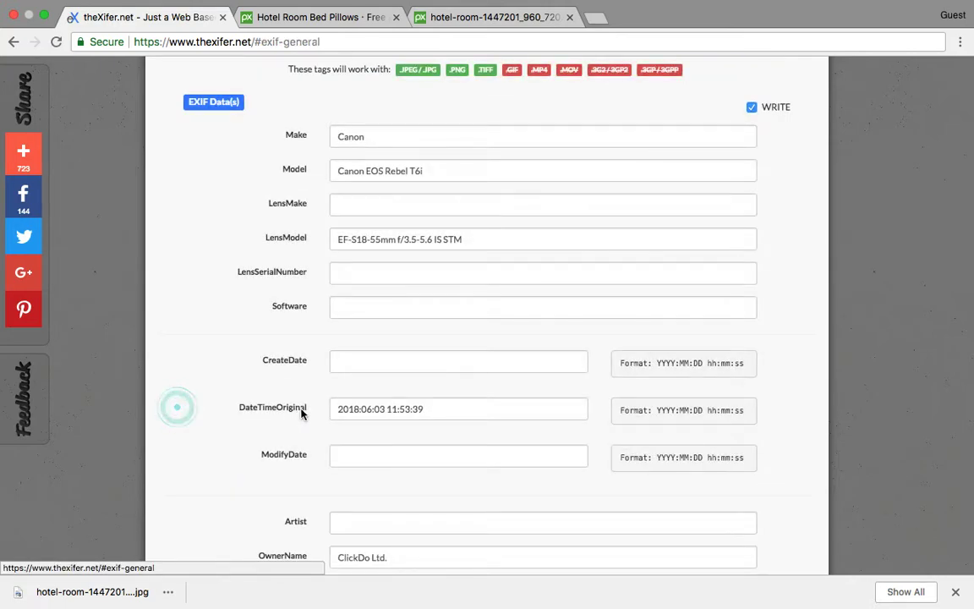
scroll(422, 186, up, 4)
click(407, 217)
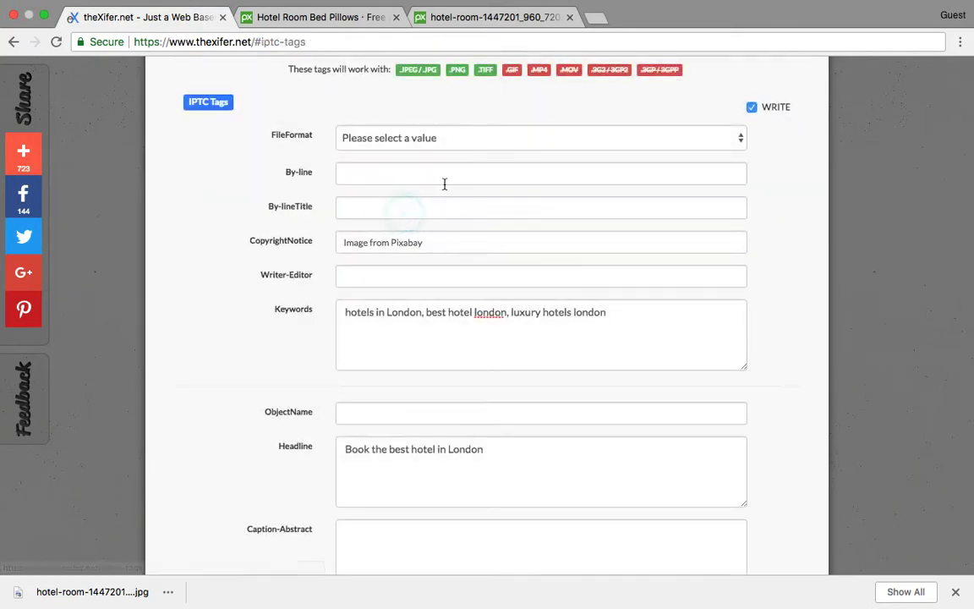
scroll(443, 183, up, 3)
click(475, 198)
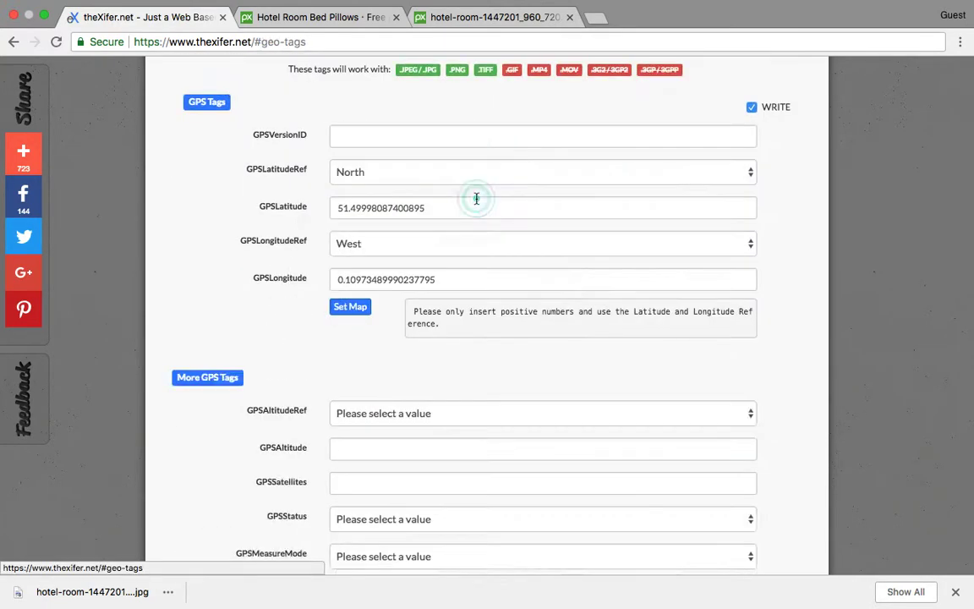
scroll(476, 198, up, 3)
click(523, 150)
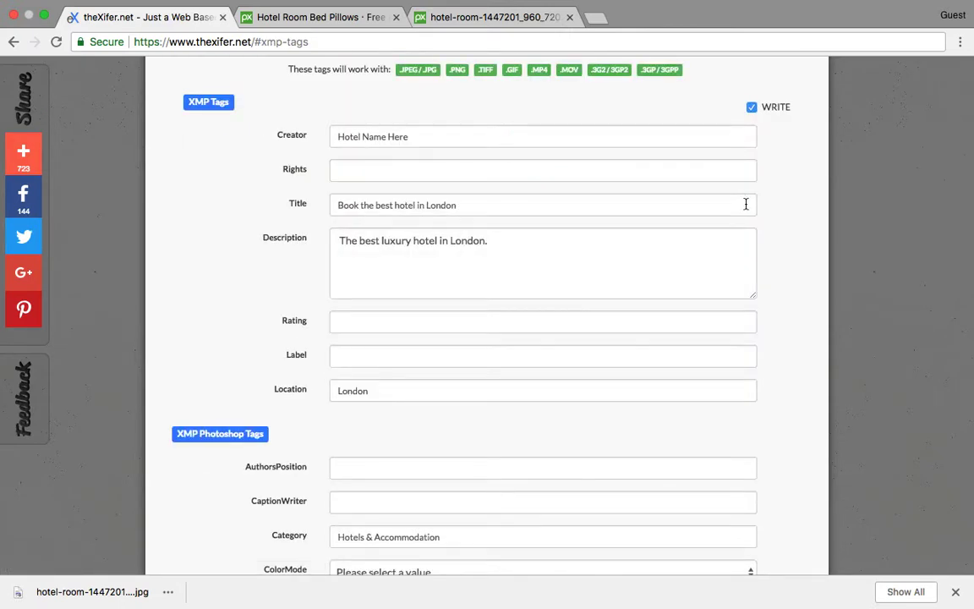
Write the metadata into hotel-room-1447201_960_720.jpg with Go.eXifing and close the editor.
scroll(778, 245, down, 10)
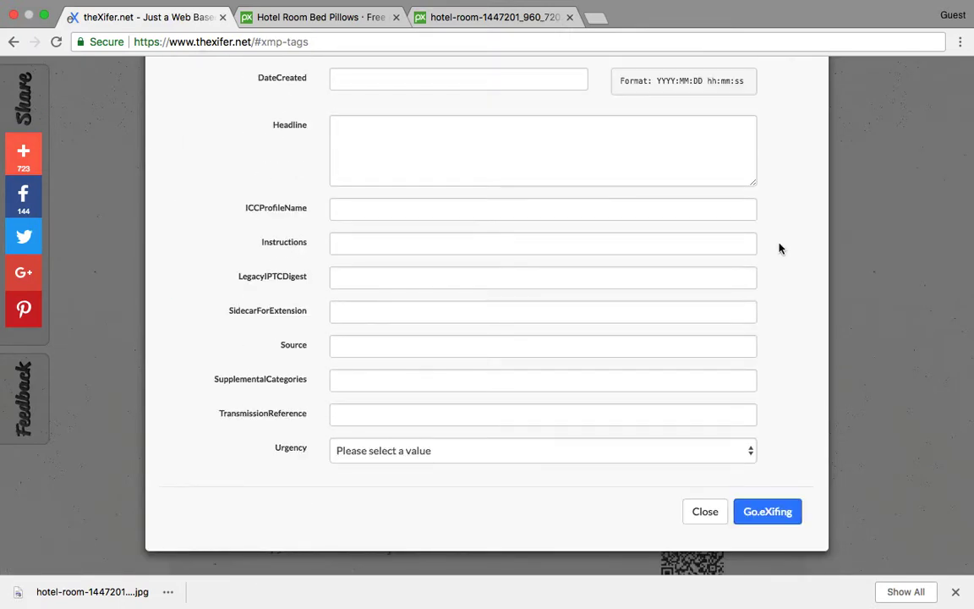
click(769, 522)
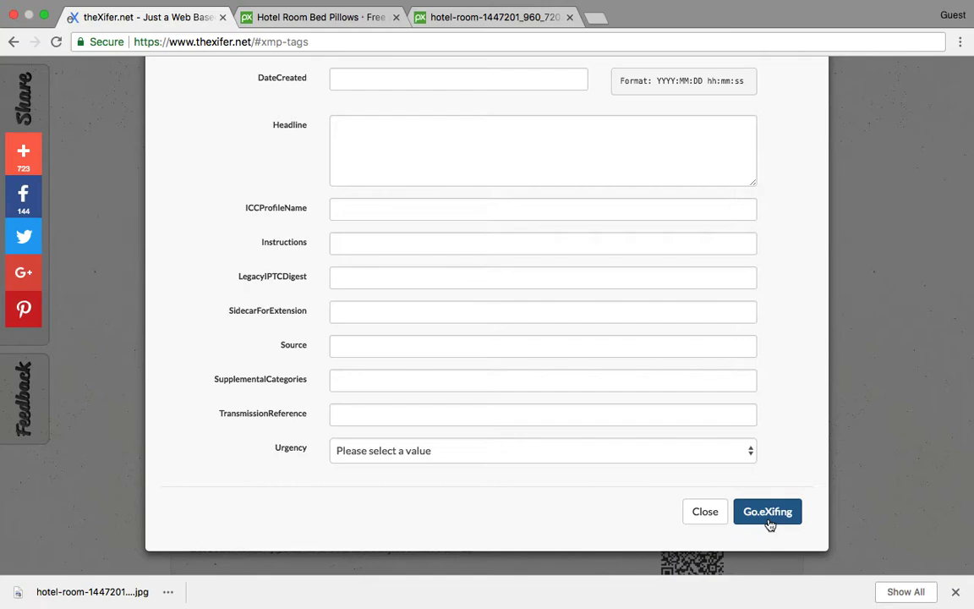
click(769, 522)
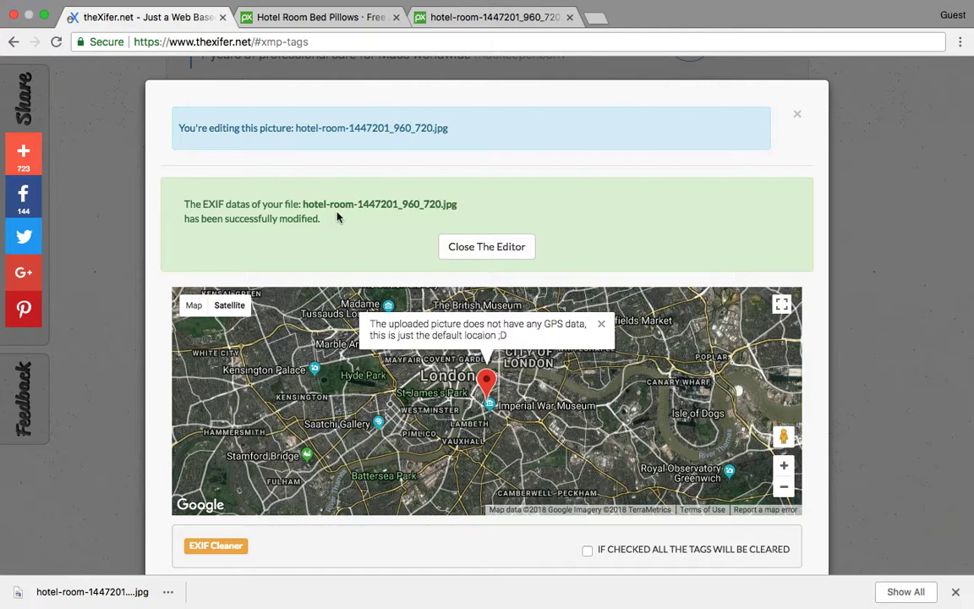
click(502, 251)
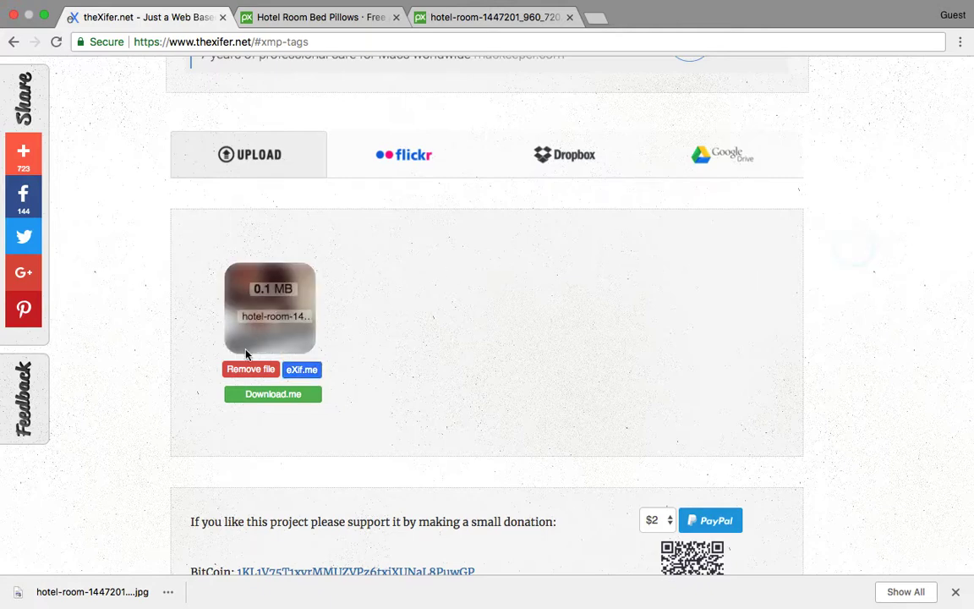
Download the modified hotel-room photo via Download.me.
click(281, 396)
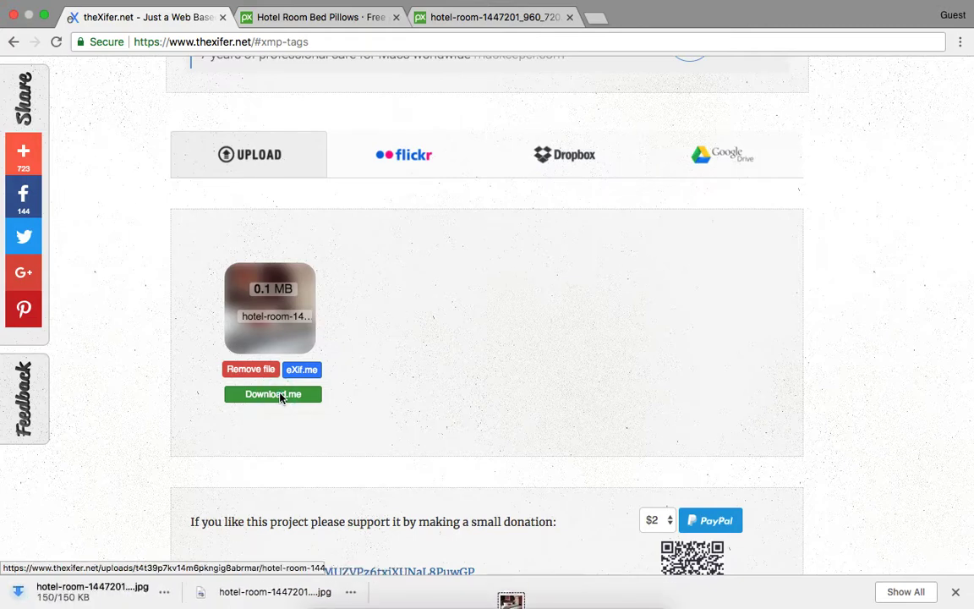